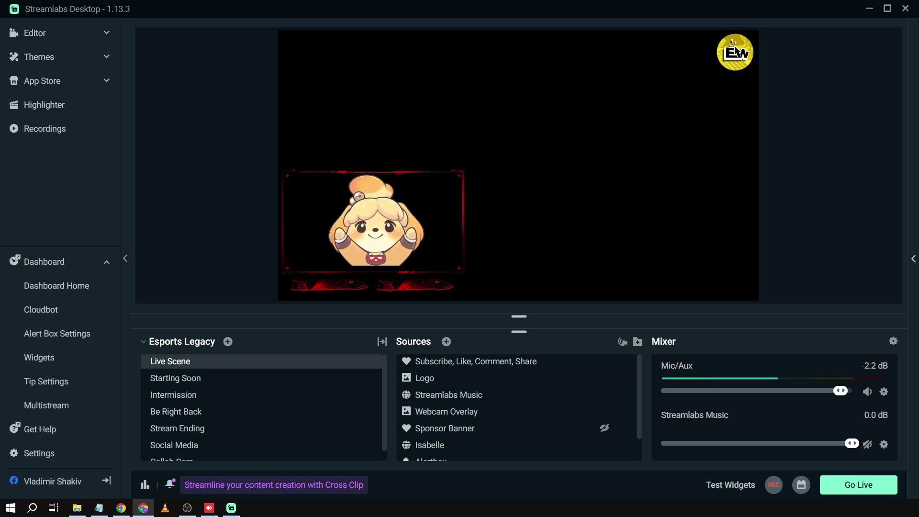
- Add a new Window Capture source to Live Scene, keeping the default name 'Window Capture'
left_click(446, 342)
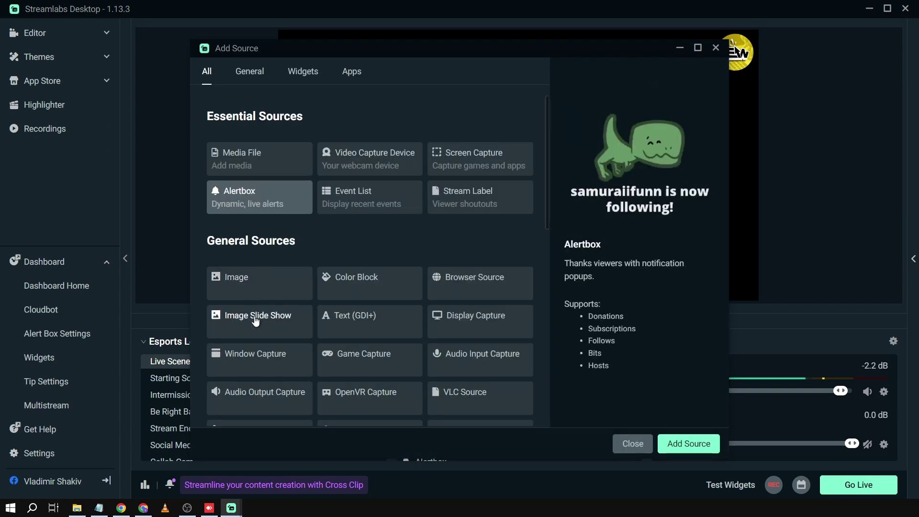
left_click(281, 367)
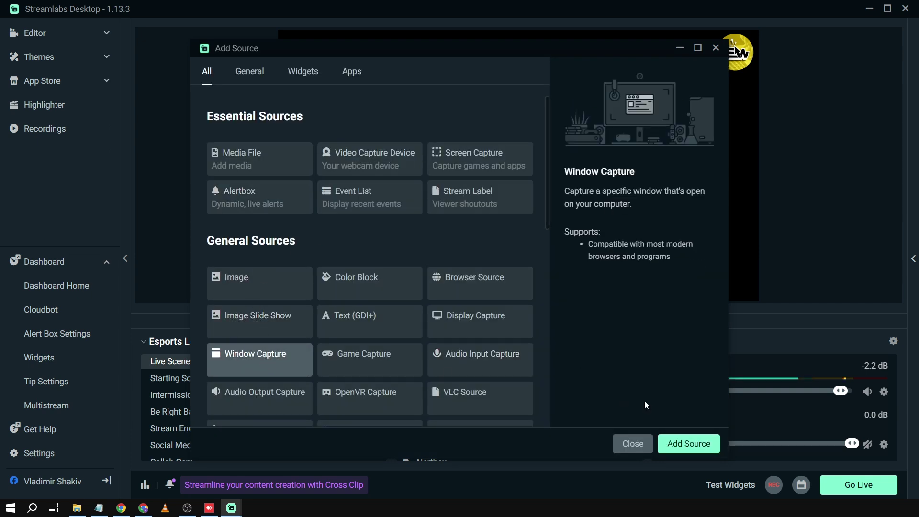
left_click(675, 446)
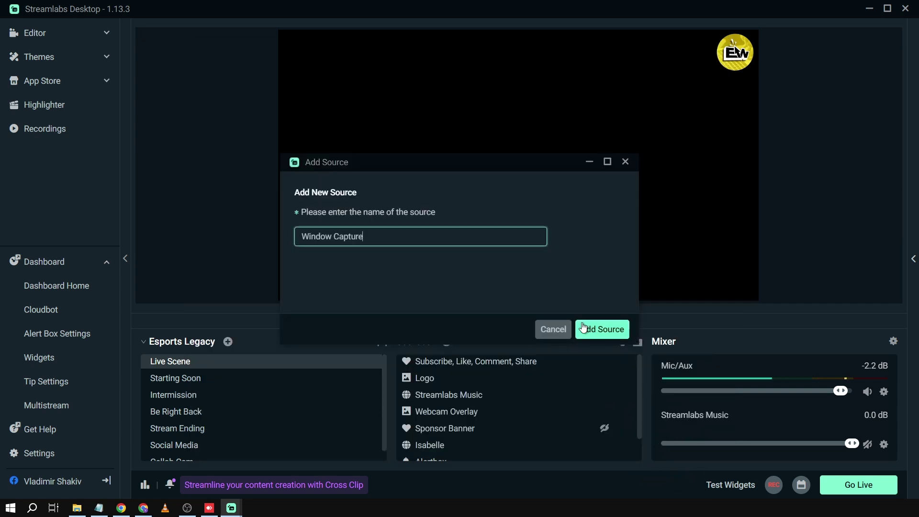
triple_click(404, 236)
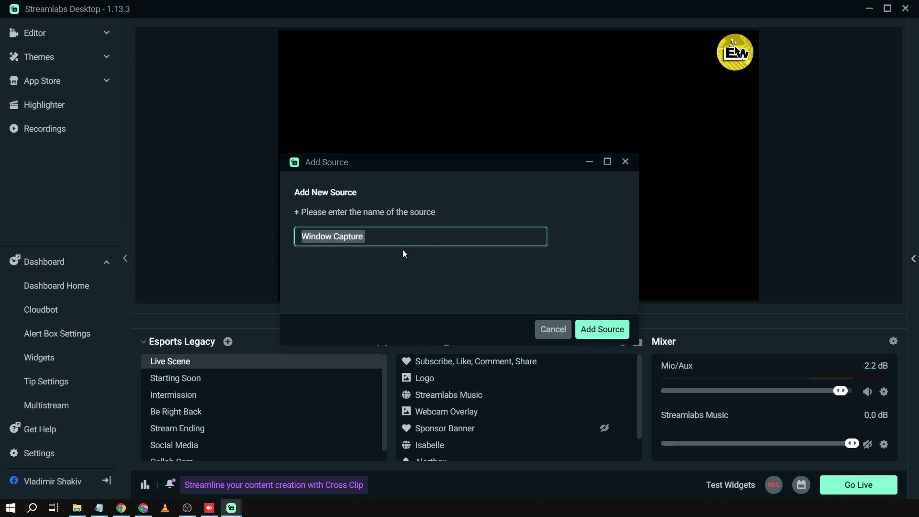
left_click(596, 324)
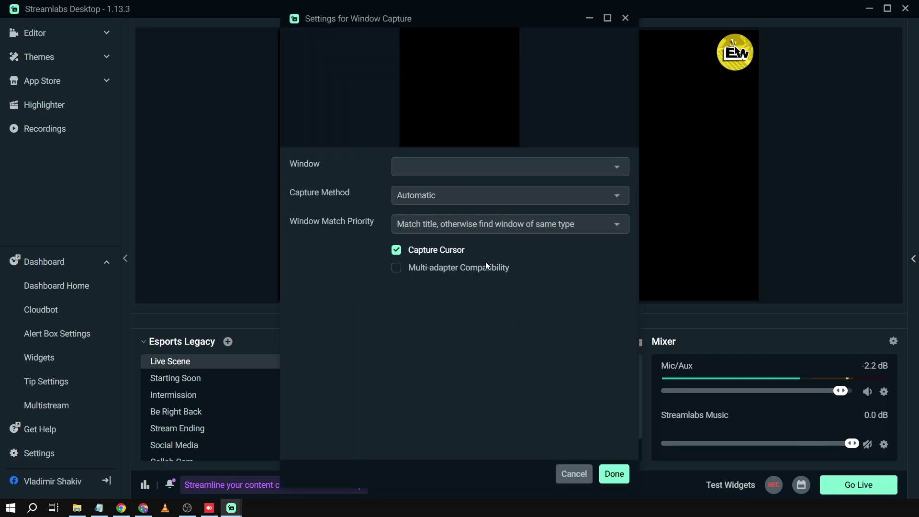
- Set the Window Capture to the chrome.exe Mountain Cafe window with Capture Cursor turned off
left_click(460, 165)
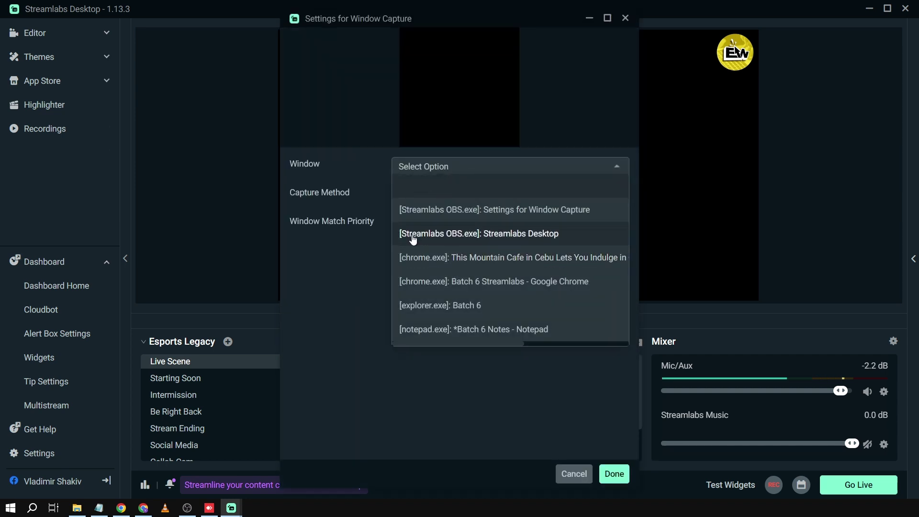
left_click(453, 258)
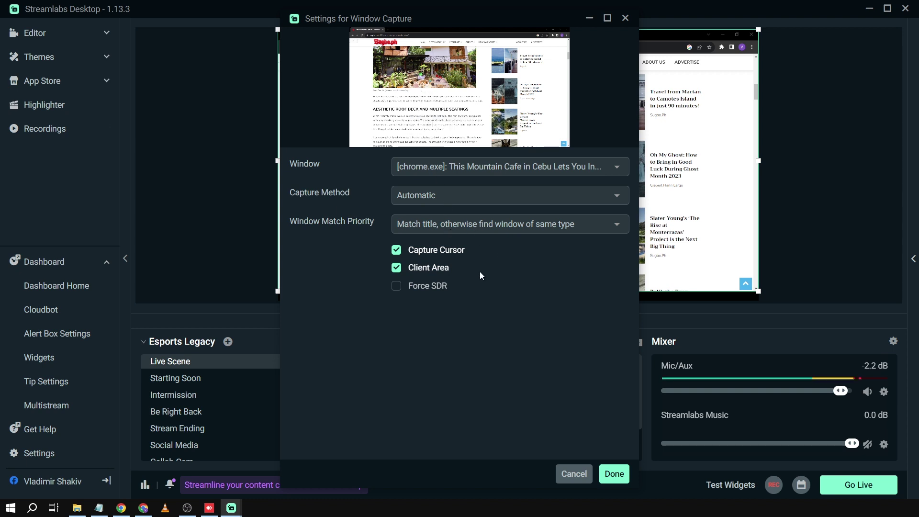
left_click(396, 250)
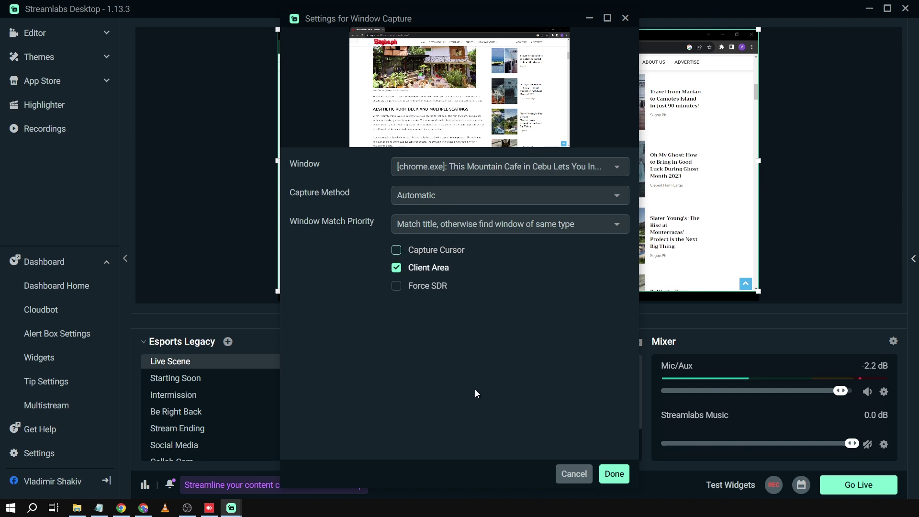
left_click(616, 479)
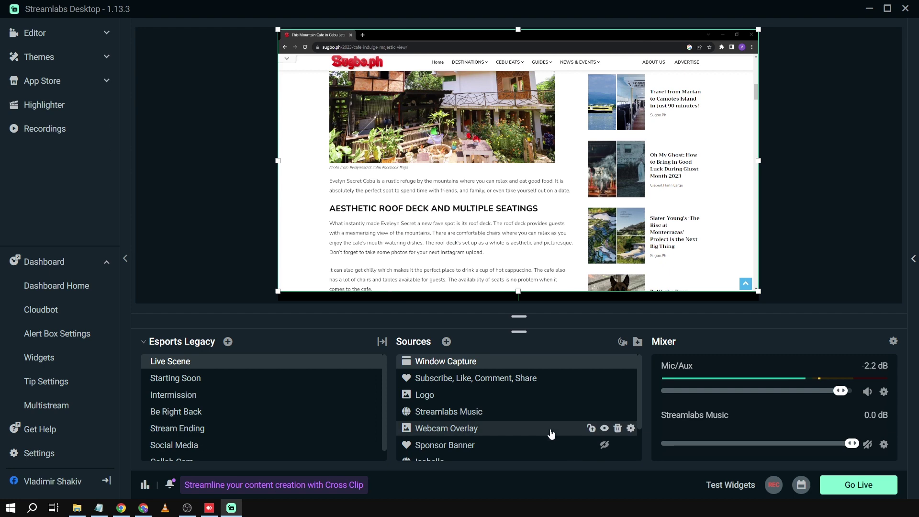
- Add a Display Capture source of Display 1 under its default name, with Capture Cursor unchecked
left_click(445, 343)
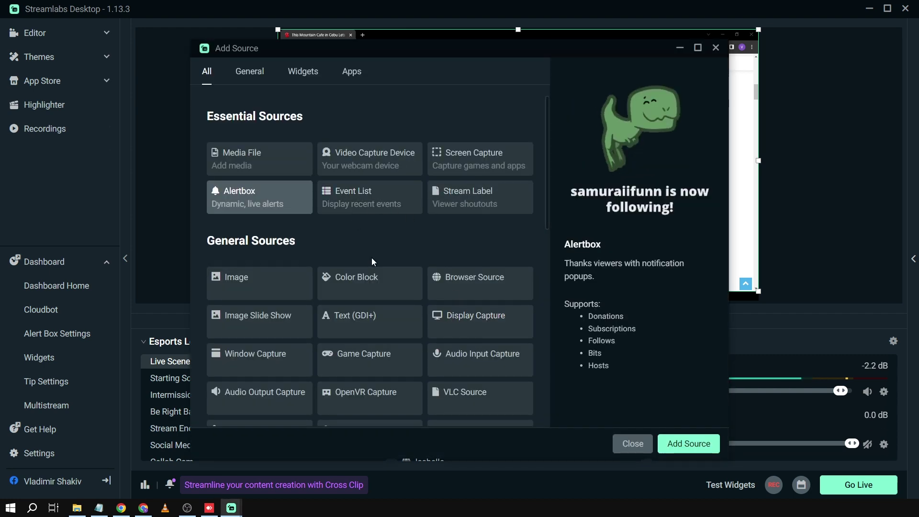
left_click(504, 328)
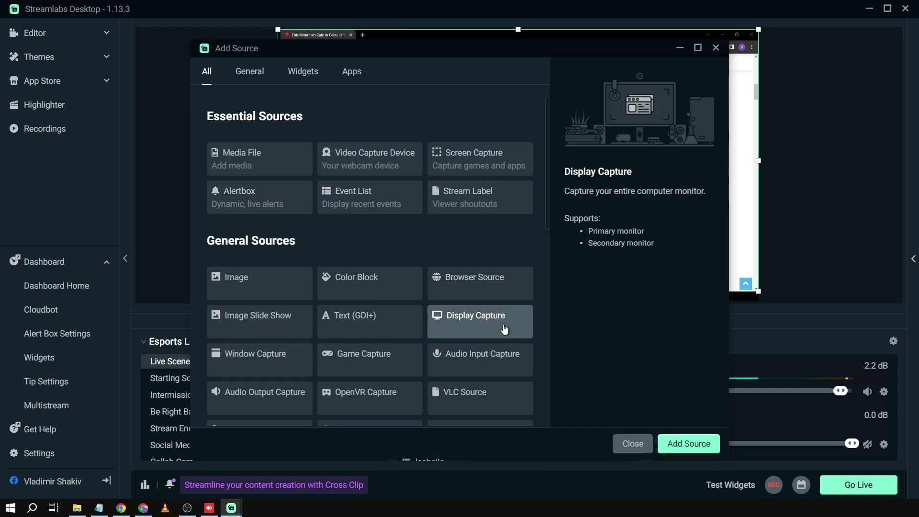
left_click(689, 444)
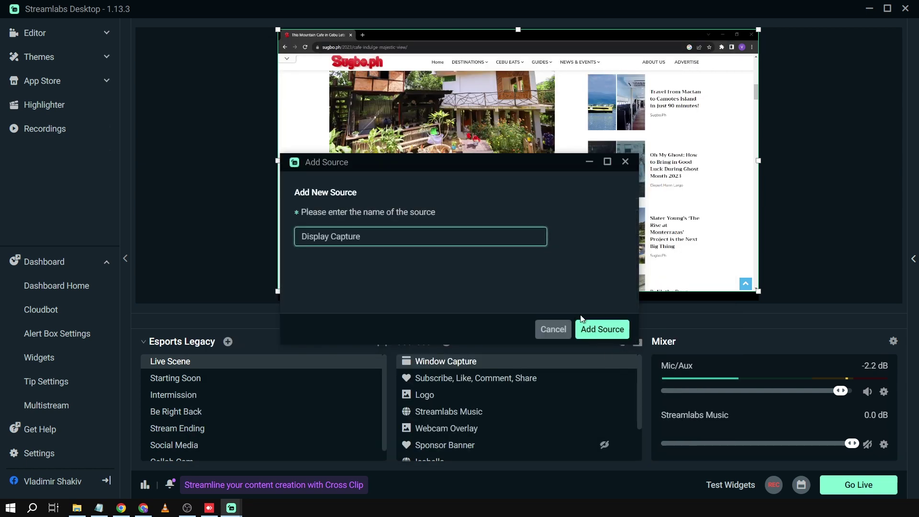
left_click(593, 328)
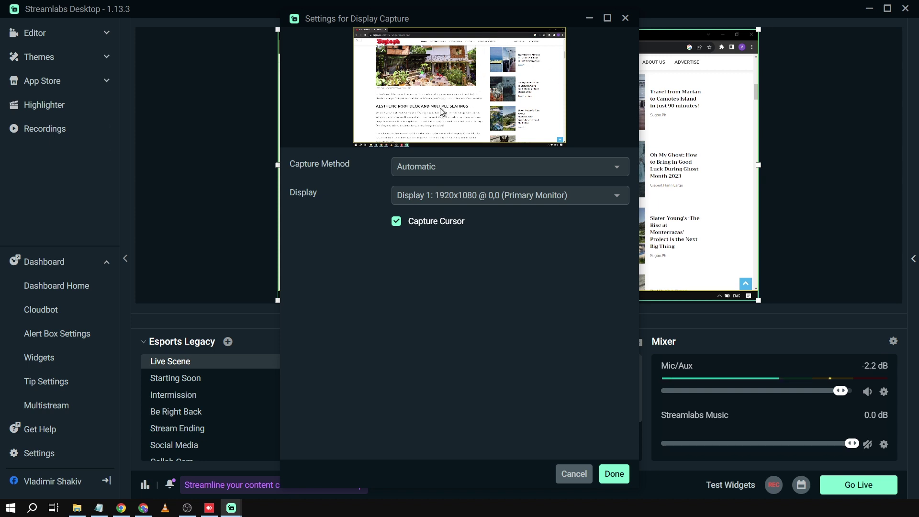
left_click(395, 222)
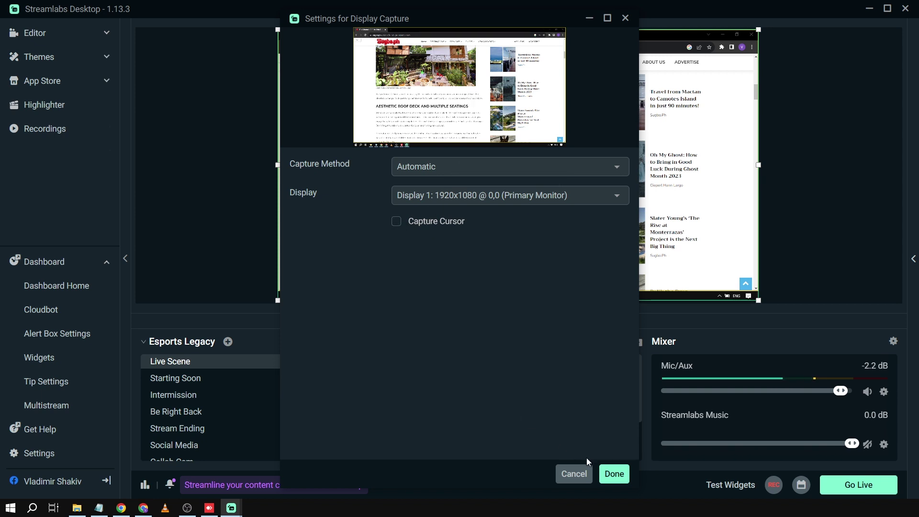
left_click(615, 475)
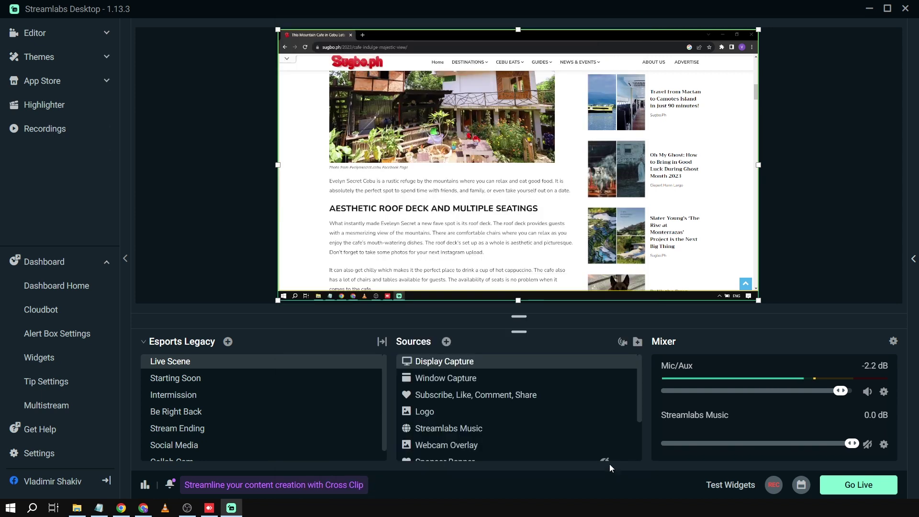
left_click(514, 382)
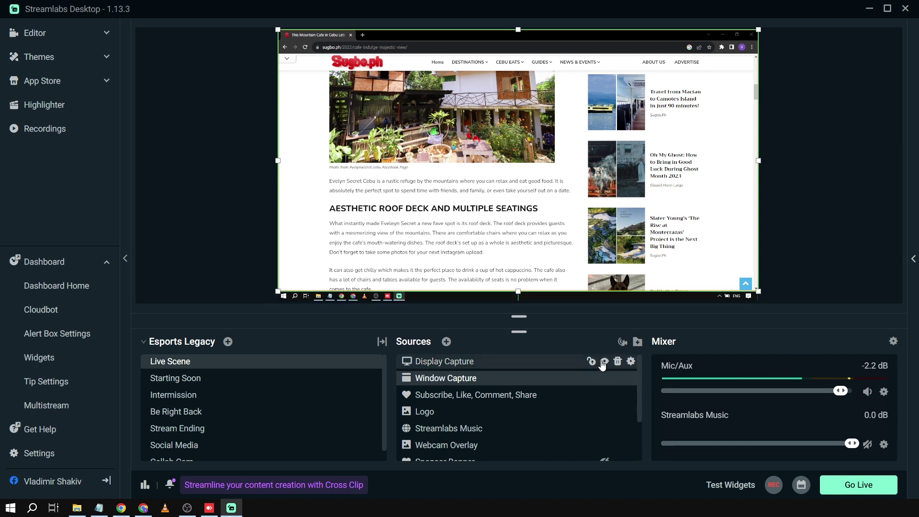
left_click(604, 362)
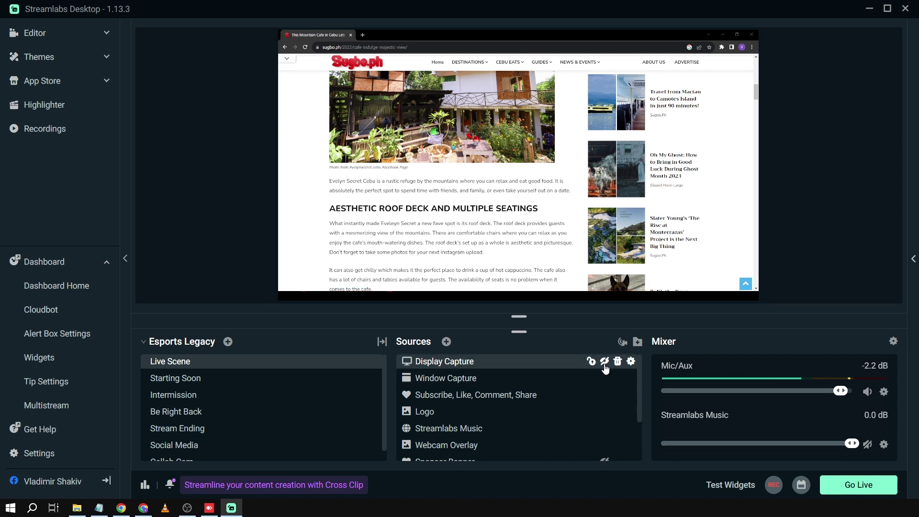
left_click(604, 362)
left_click(588, 378)
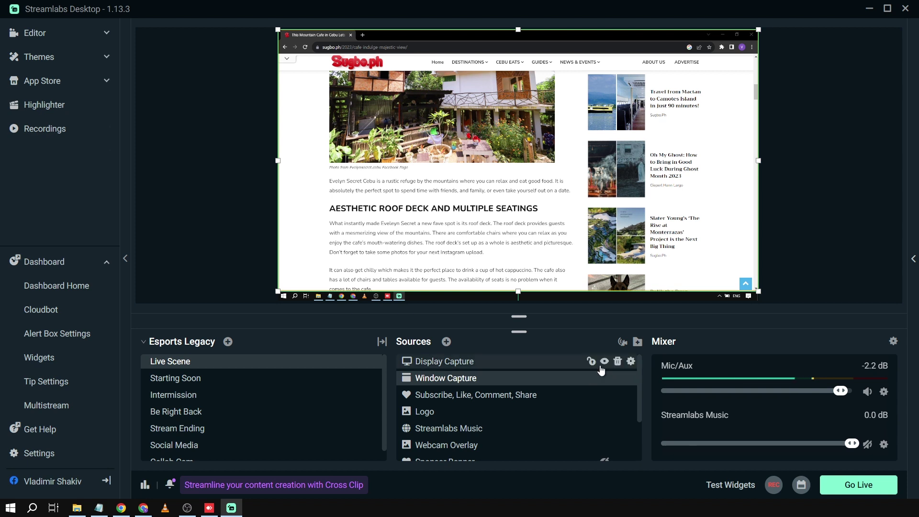
left_click(604, 362)
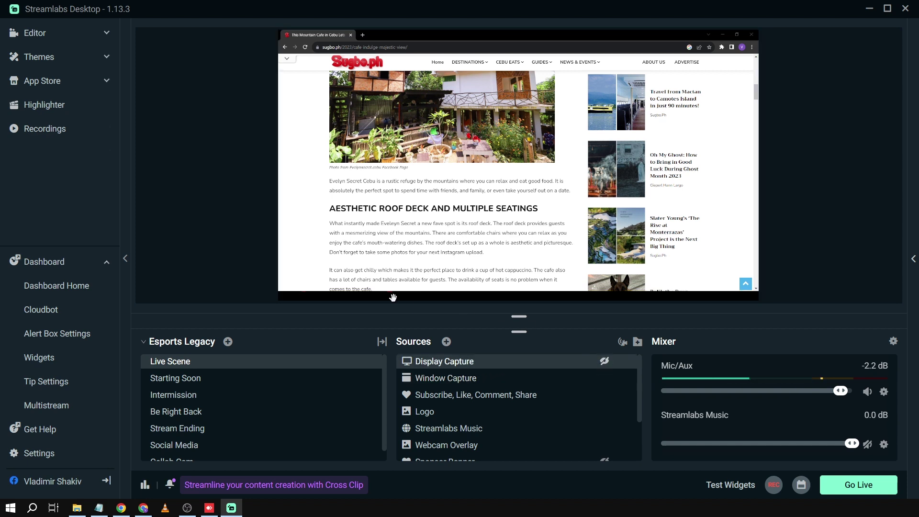
left_click(604, 364)
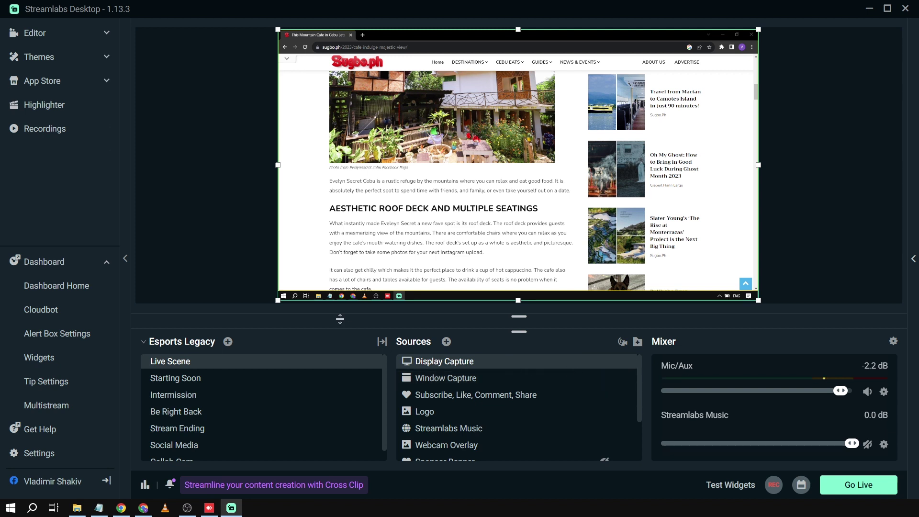
left_click(471, 379)
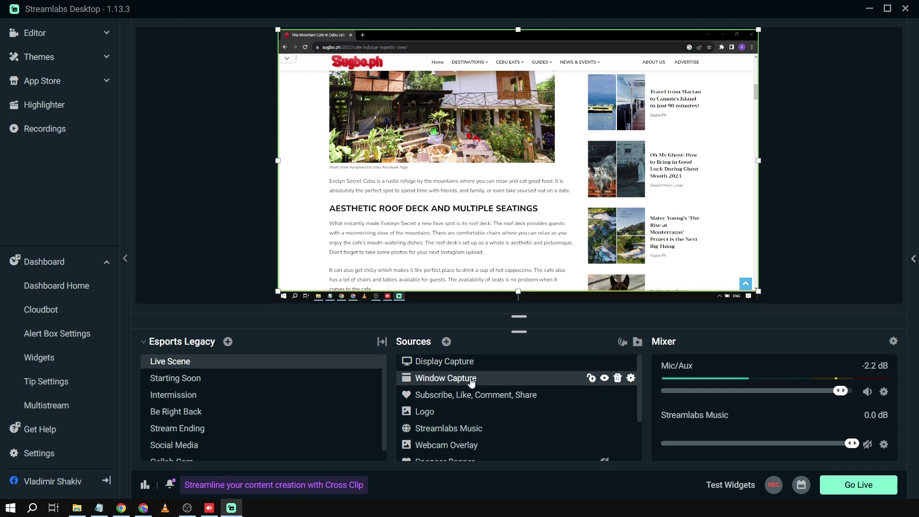
right_click(471, 379)
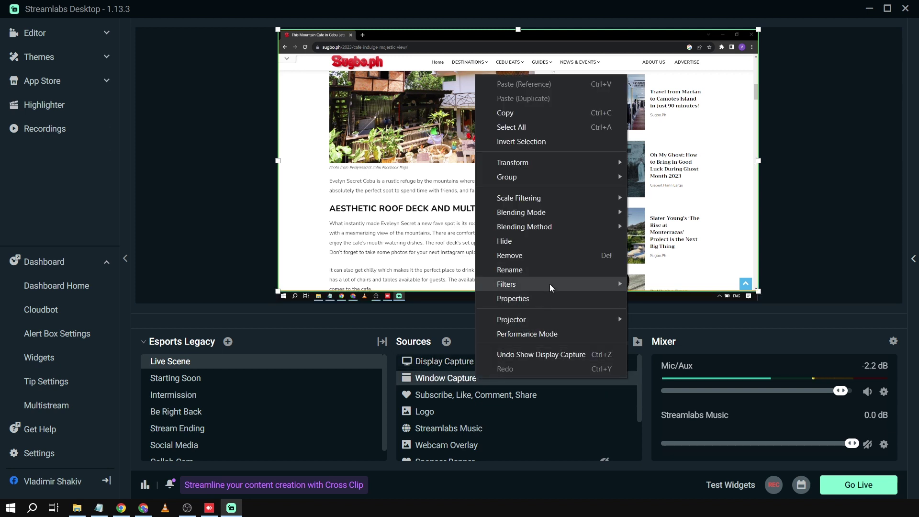
mouse_move(550, 284)
mouse_move(570, 163)
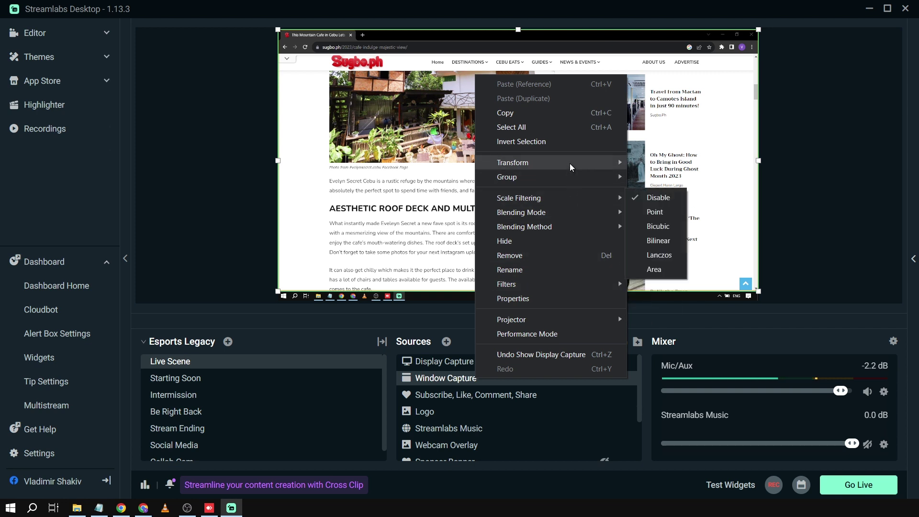
left_click(666, 162)
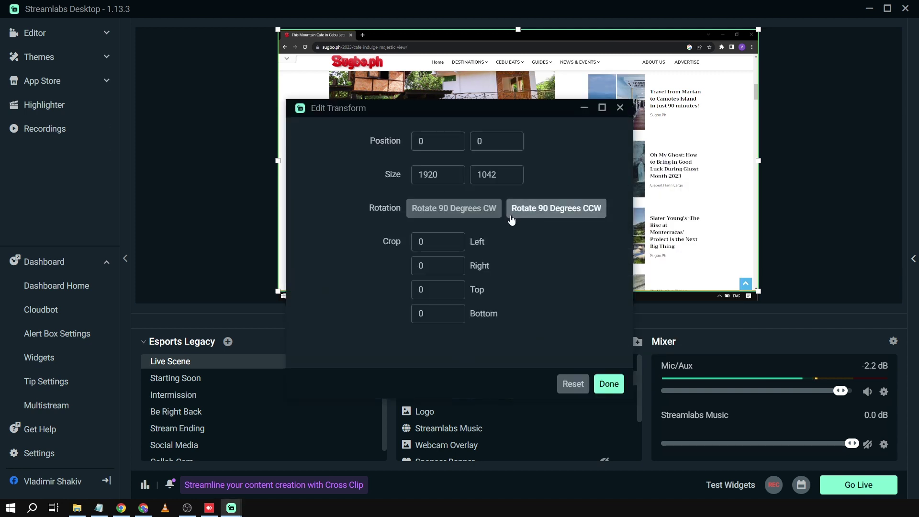
left_click_drag(508, 169, 471, 177)
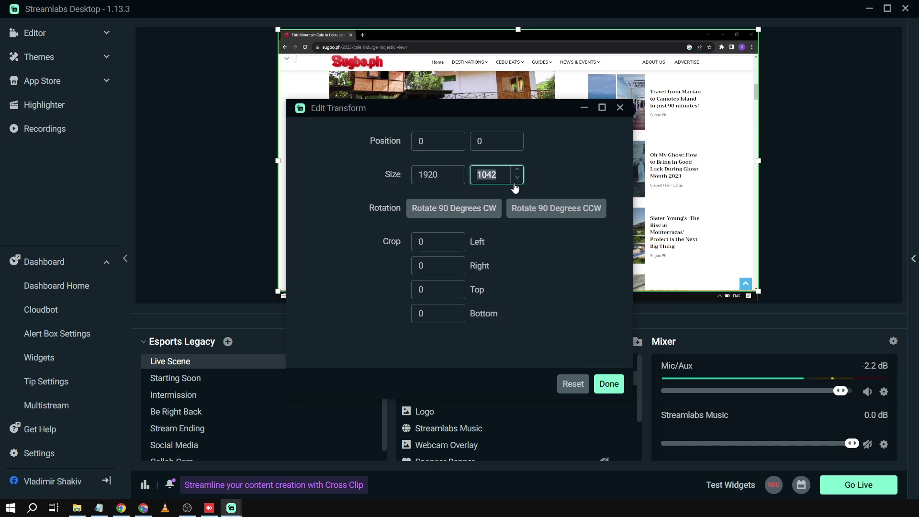
left_click(609, 384)
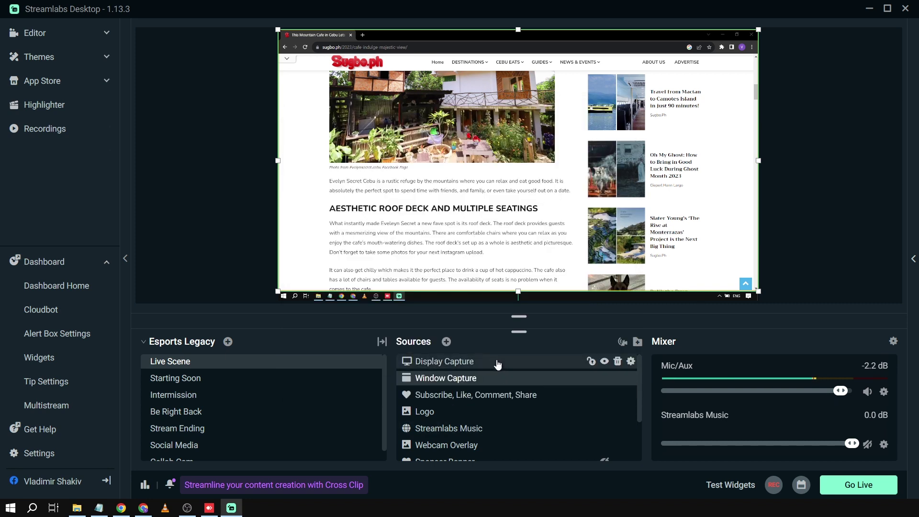
left_click(460, 362)
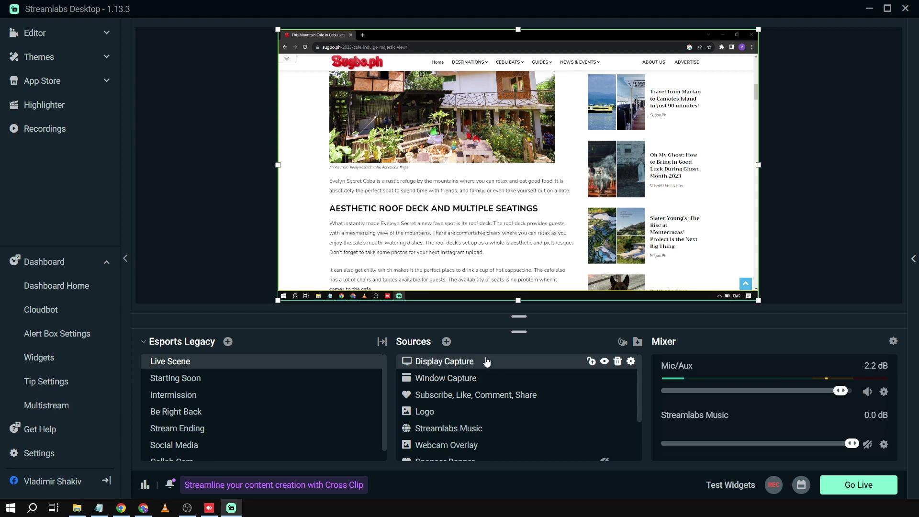
- Give the Display Capture a Crop/Pad filter with Bottom set to 38
right_click(540, 364)
mouse_move(616, 269)
left_click(703, 268)
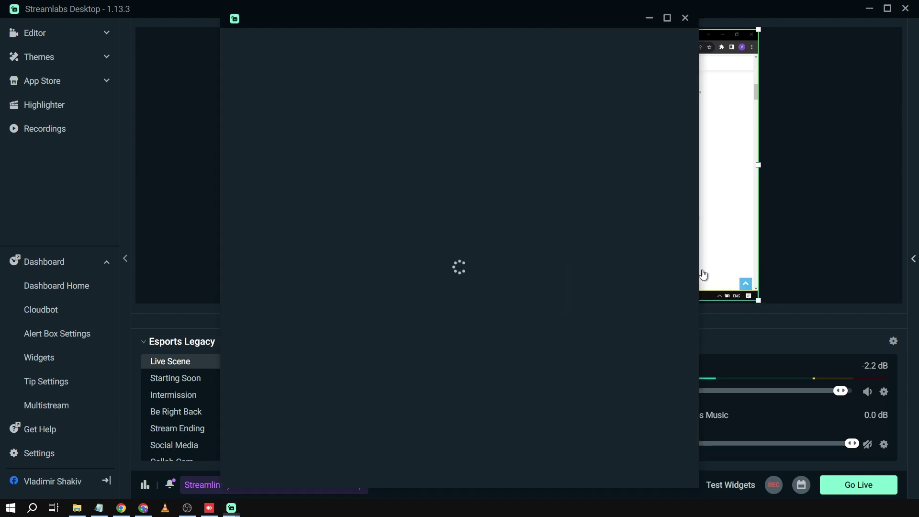
left_click(316, 226)
left_click(500, 117)
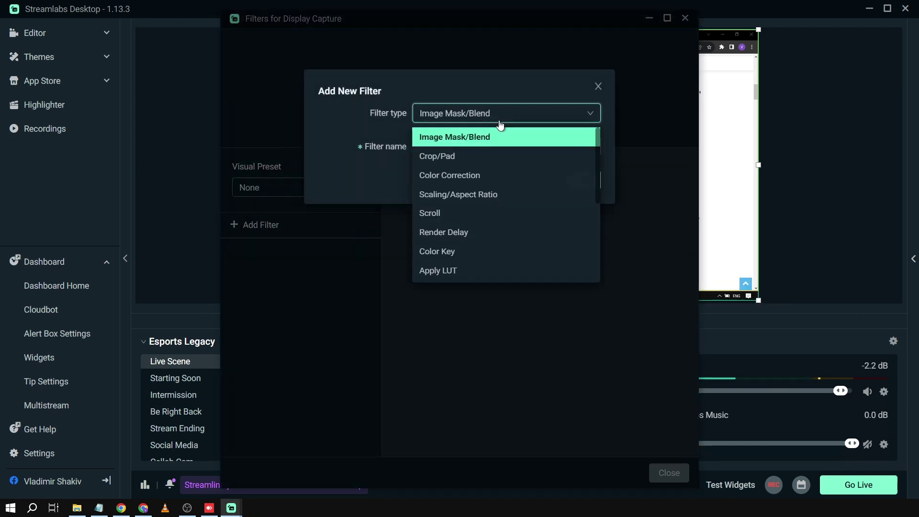
left_click(468, 156)
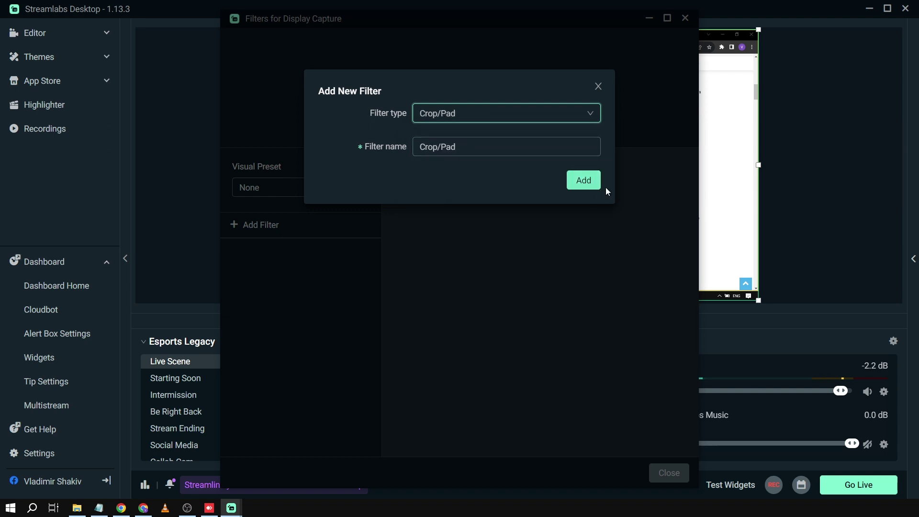
left_click(583, 180)
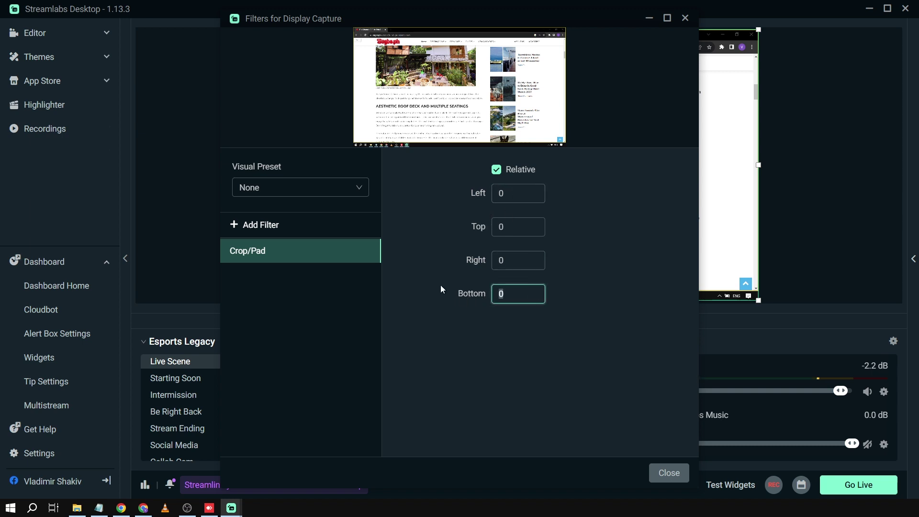
type("38")
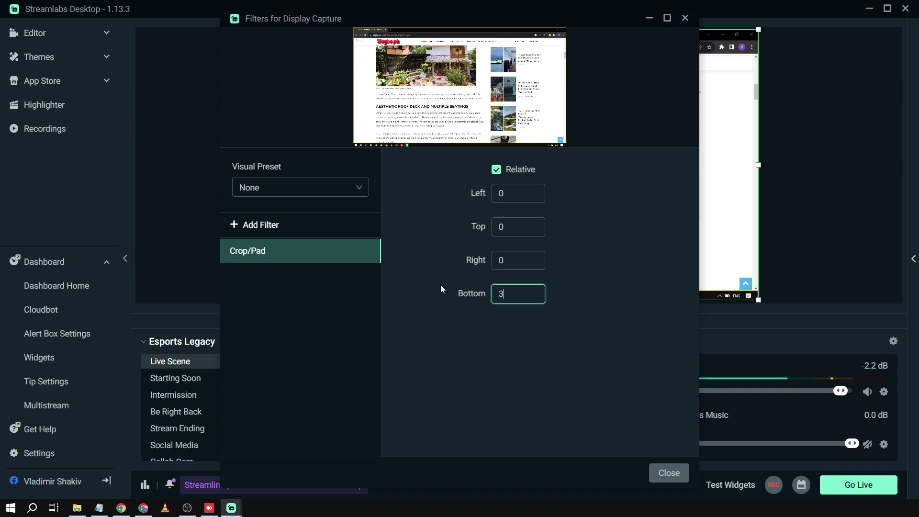
left_click(663, 475)
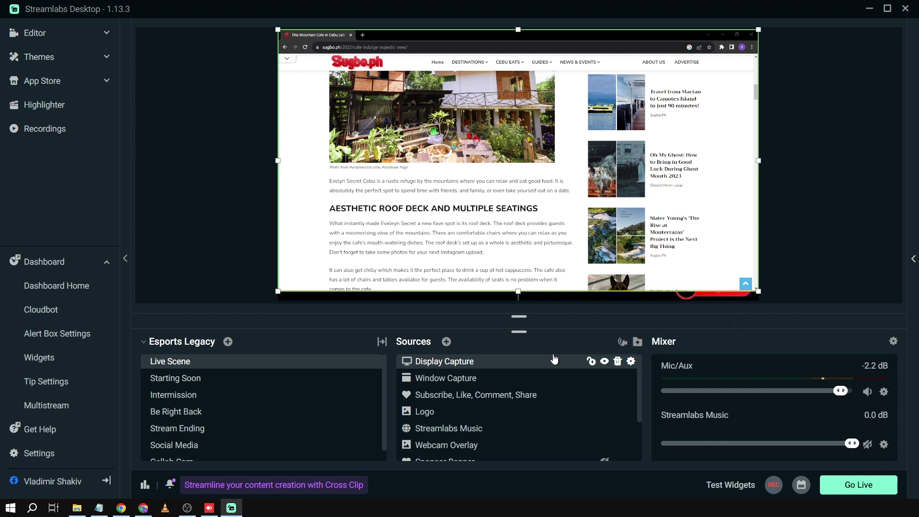
- In Display Capture's Edit Transform, set the width to 1978 and start entering height 1073
right_click(545, 370)
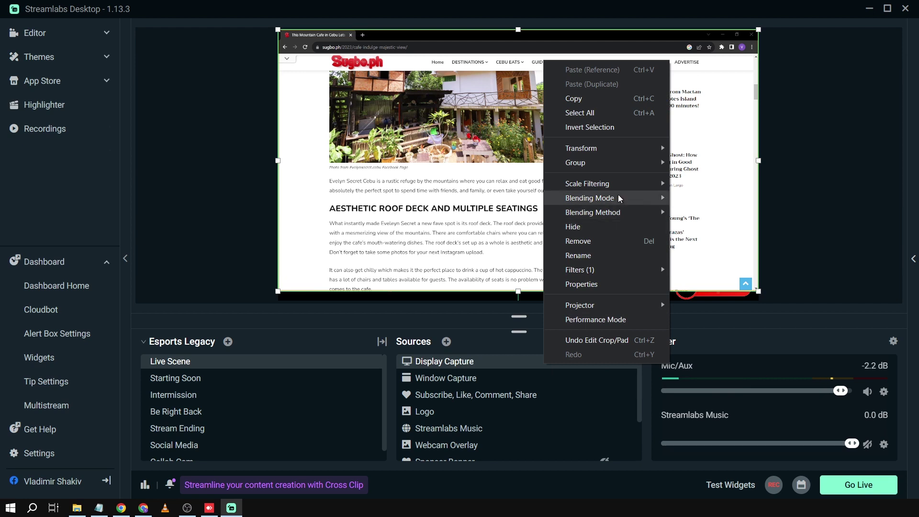
mouse_move(669, 149)
left_click(712, 148)
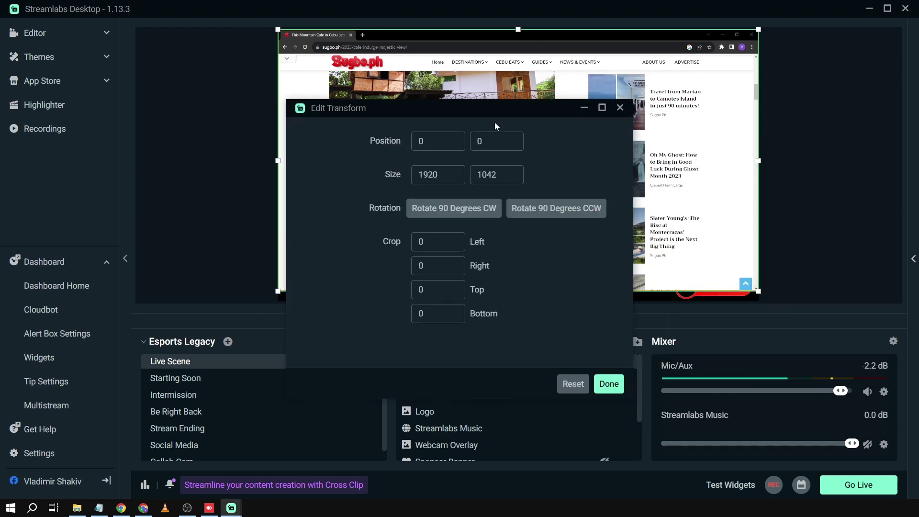
left_click_drag(560, 186, 491, 182)
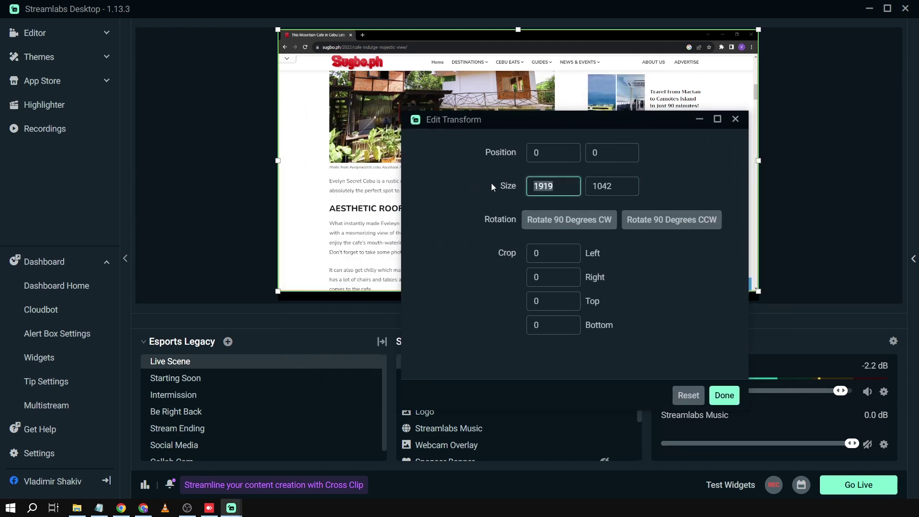
type("1973")
key("Tab")
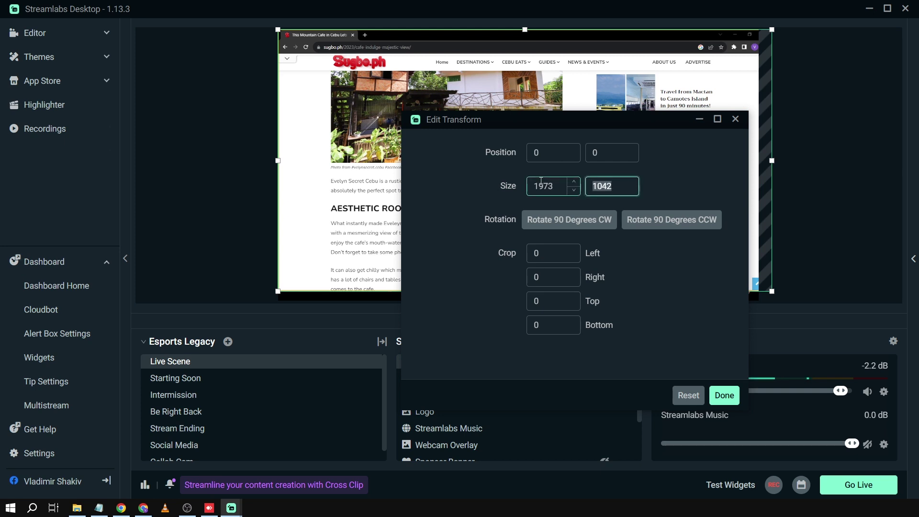
key("BackSpace")
type("8")
key("Tab")
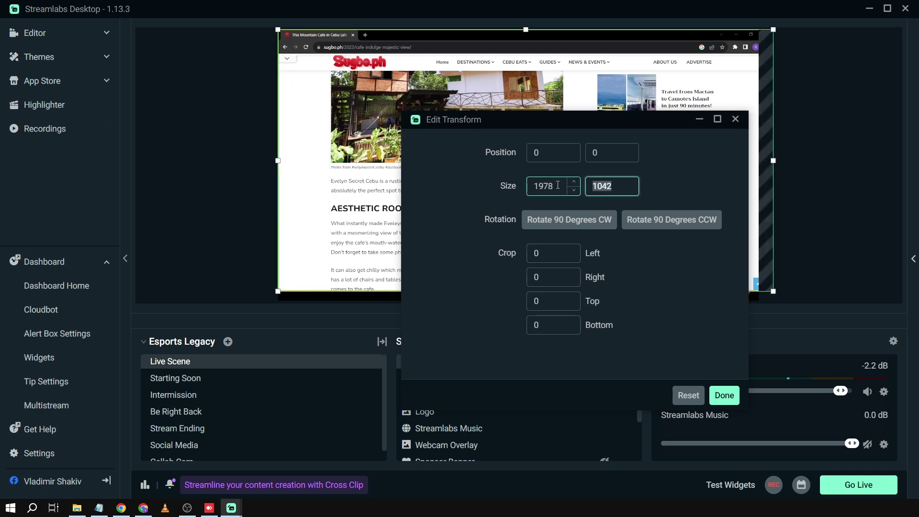
type("108")
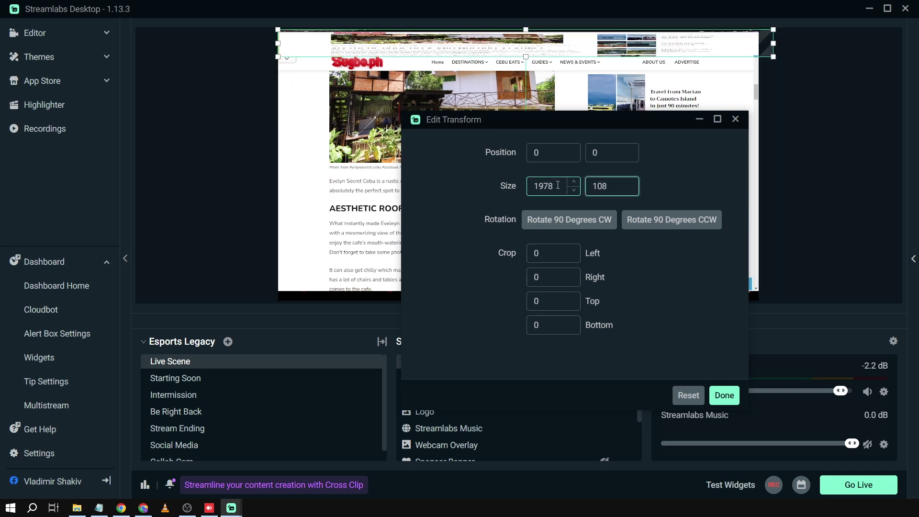
key("BackSpace")
- Confirm the Display Capture height of 1073, then resize the Window Capture to 1978 × 1073
type("73")
left_click(724, 395)
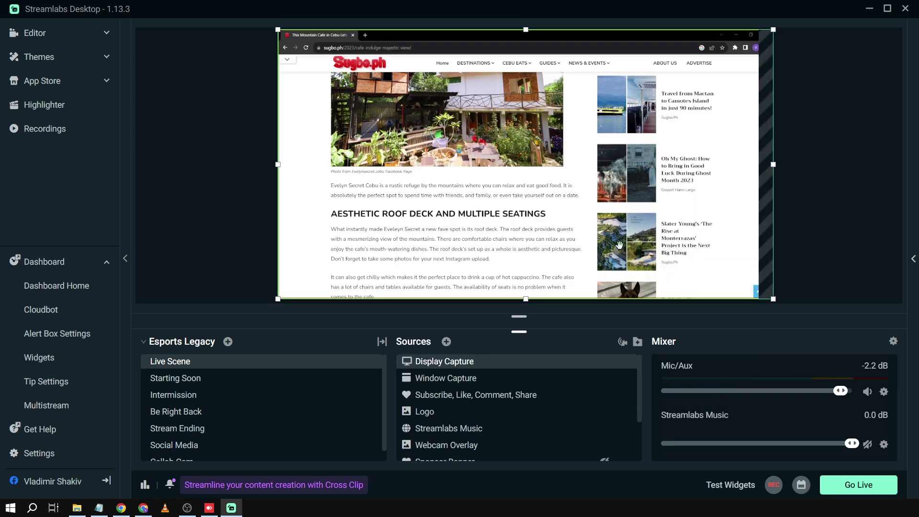
right_click(608, 15)
mouse_move(735, 99)
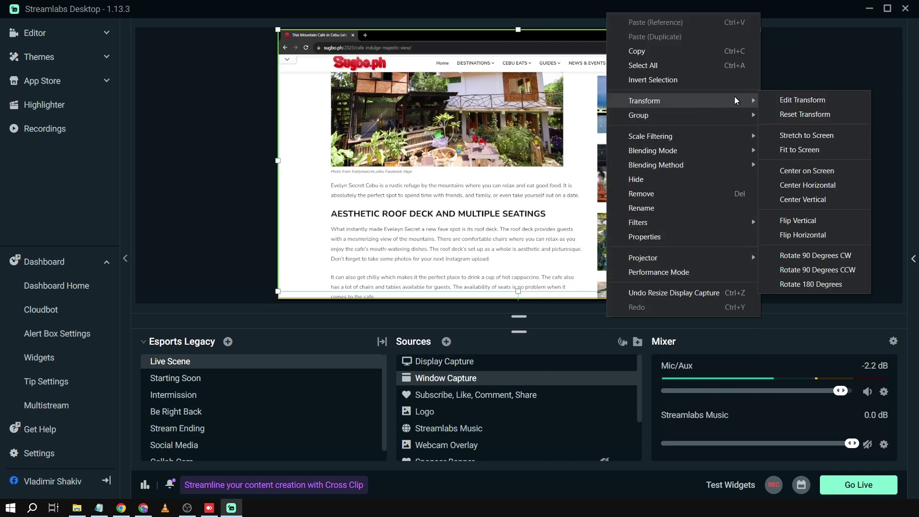
left_click(776, 99)
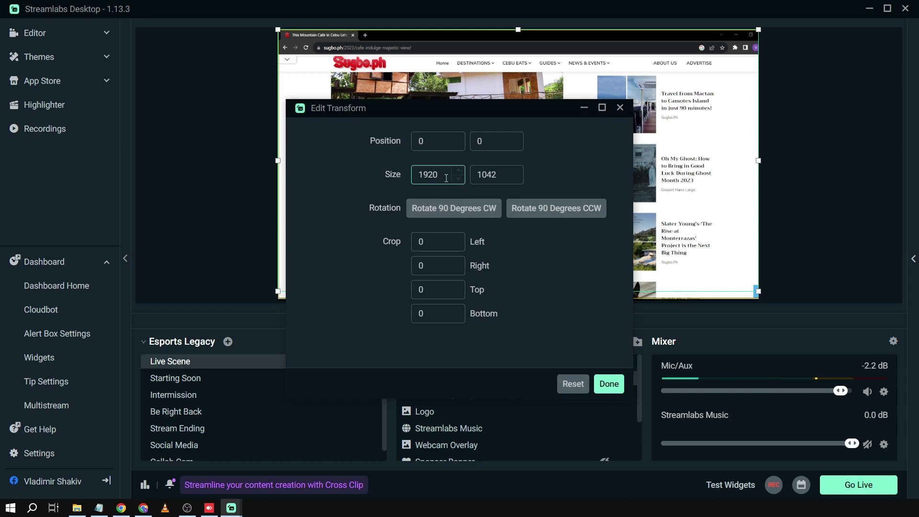
left_click_drag(447, 177, 372, 174)
type("17")
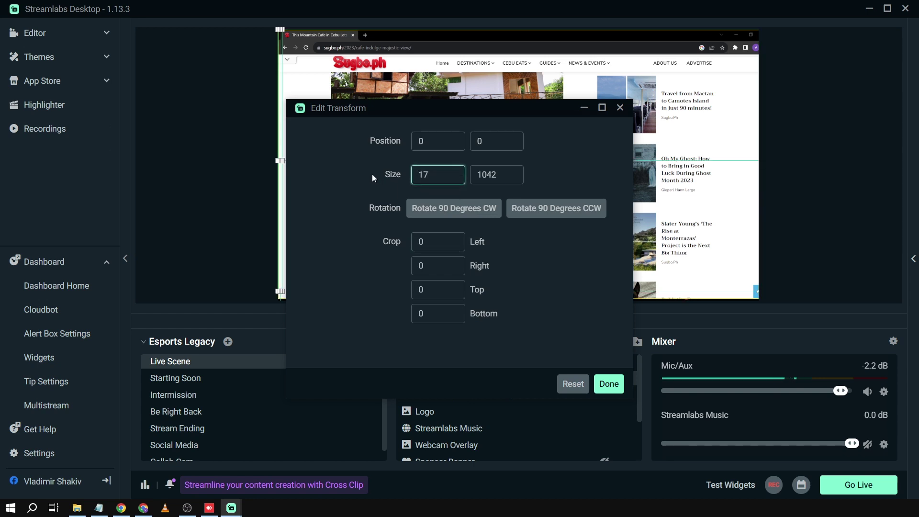
key("BackSpace")
type("978")
key("Tab")
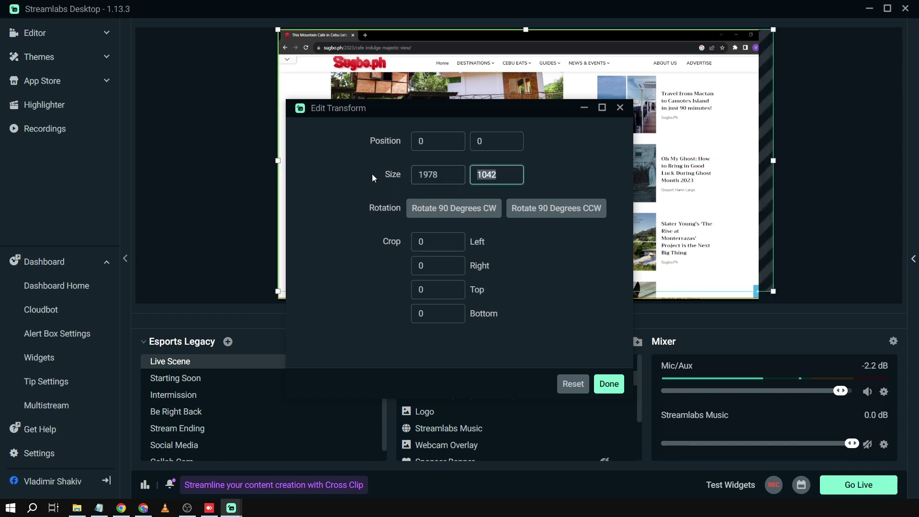
type("1073")
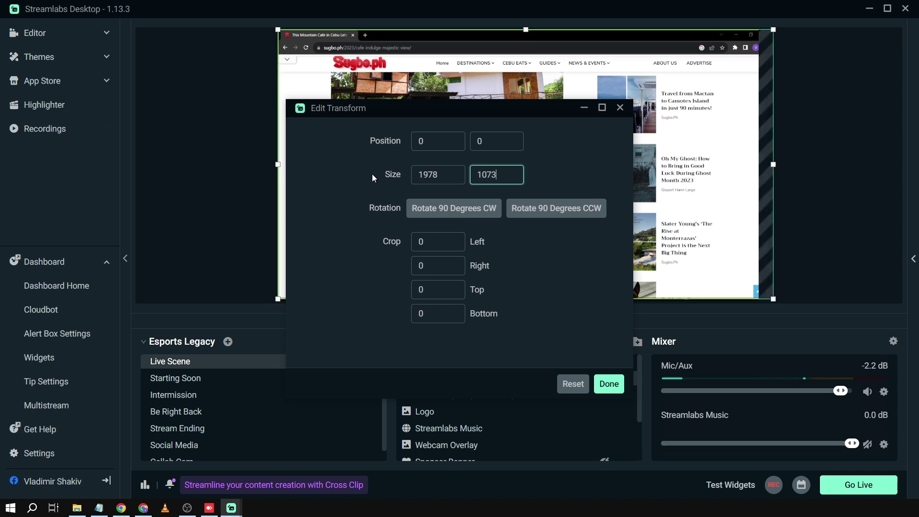
left_click(609, 384)
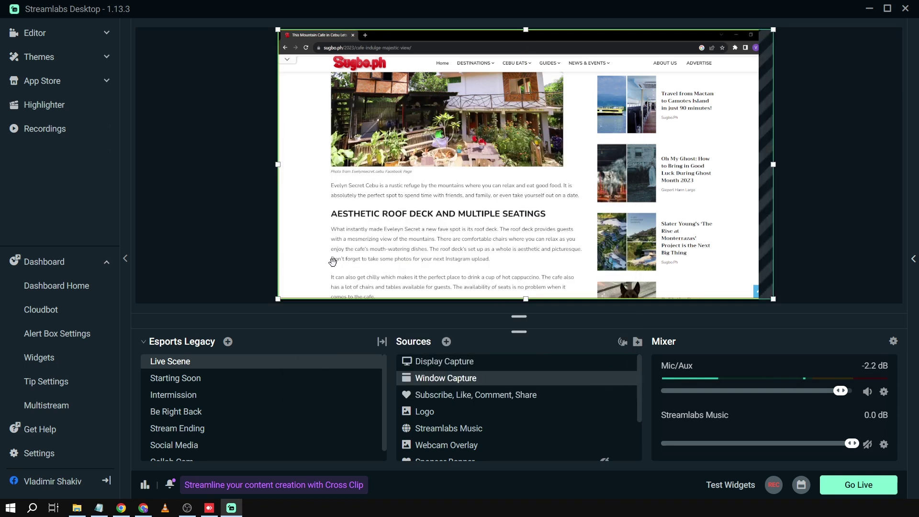
left_click(611, 365)
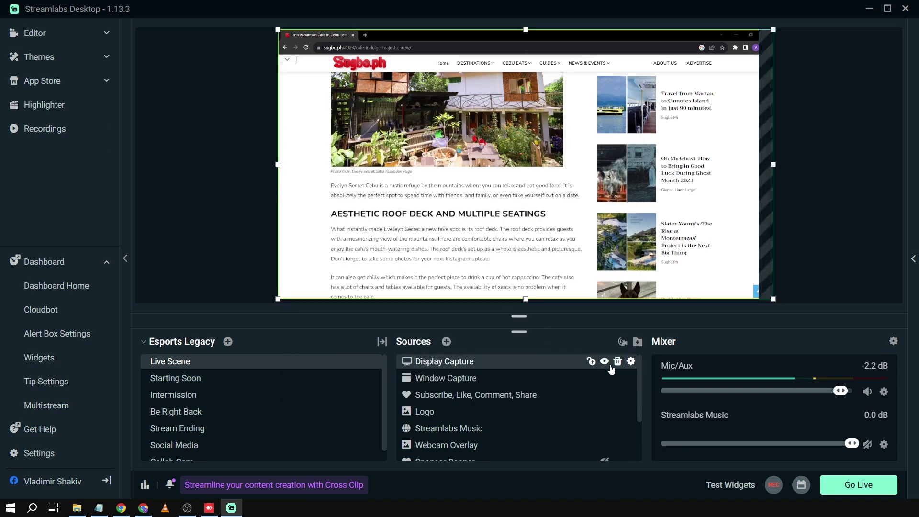
left_click(607, 363)
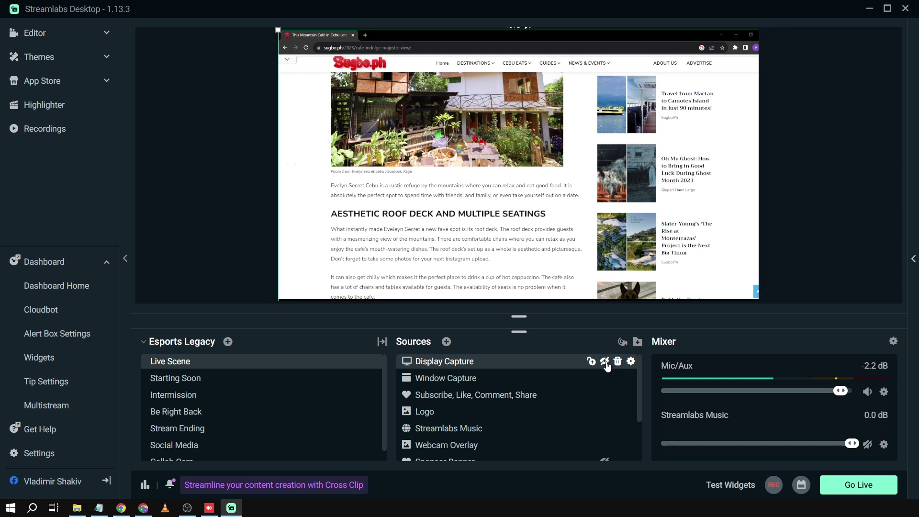
left_click(606, 362)
left_click(589, 379)
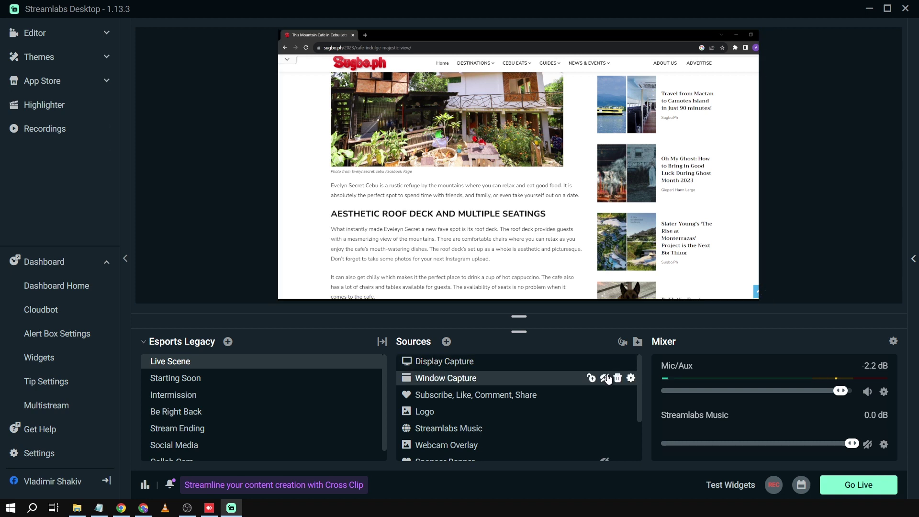
left_click(553, 367)
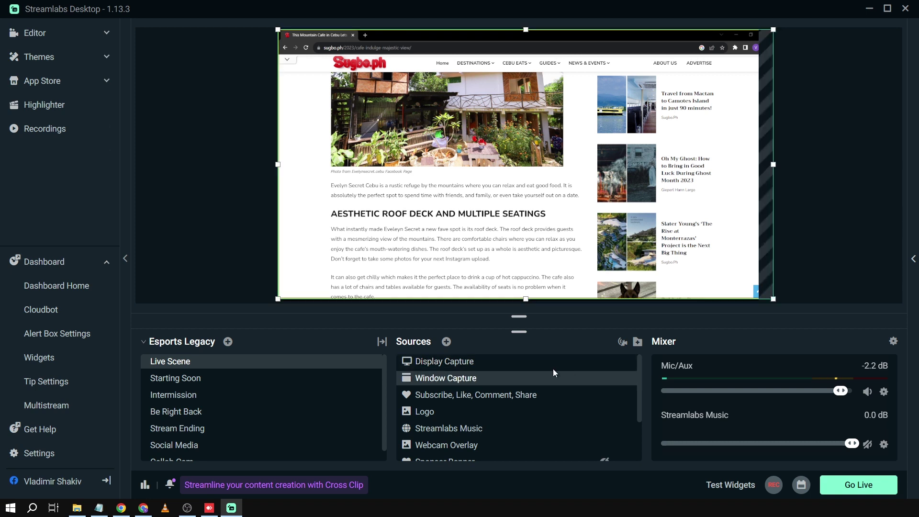
- Add a Scaling/Aspect Ratio filter to the Display Capture
right_click(455, 364)
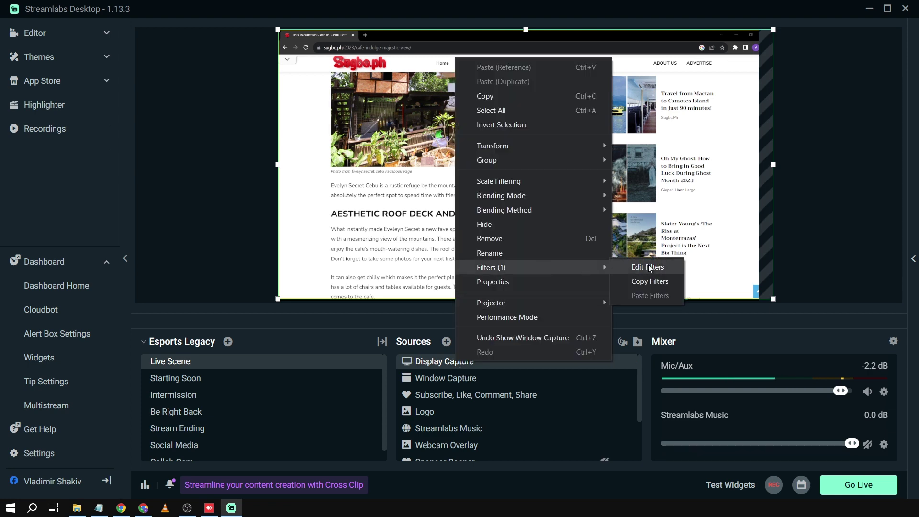
left_click(518, 277)
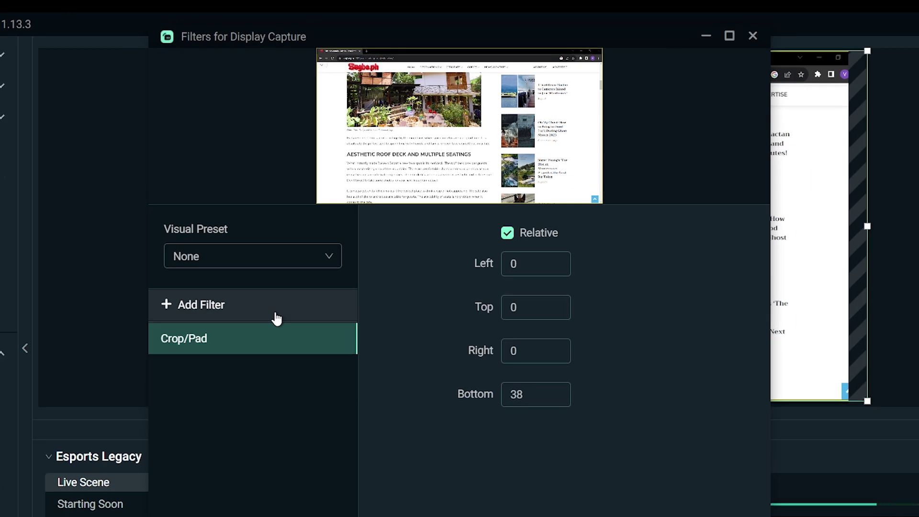
left_click(244, 313)
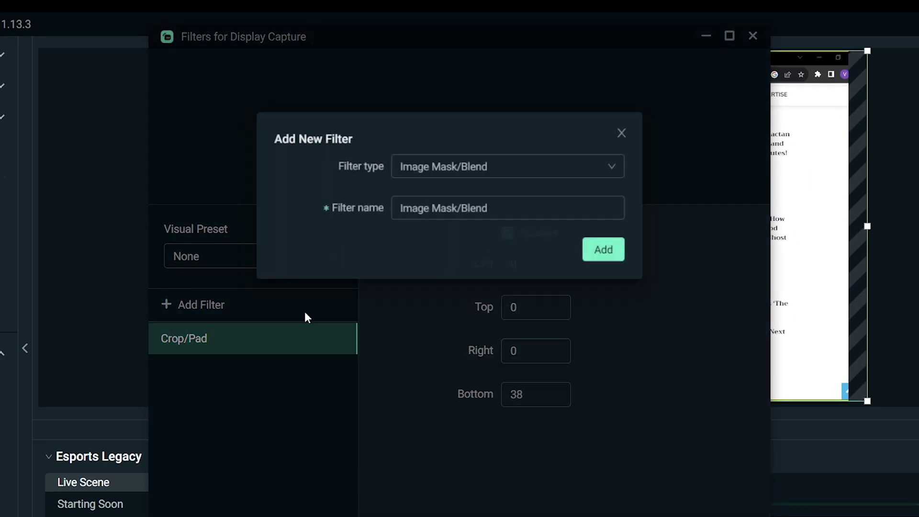
left_click(518, 168)
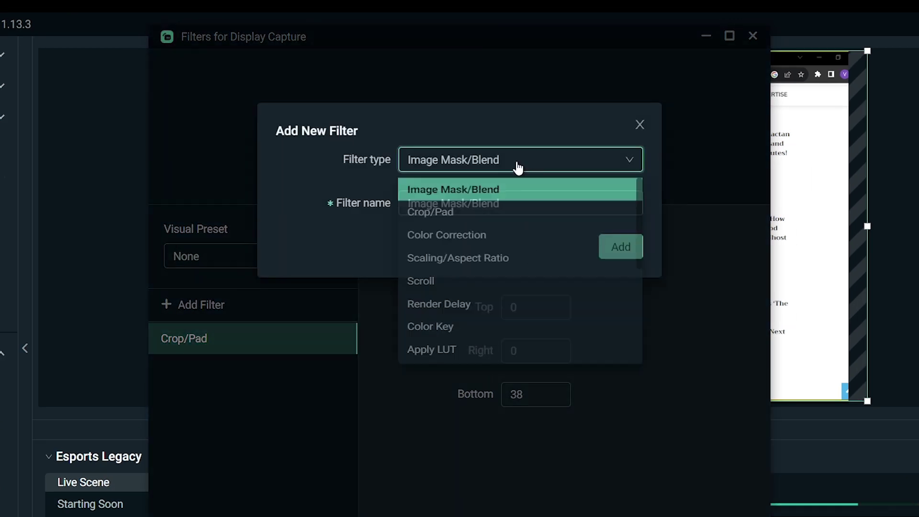
left_click(442, 268)
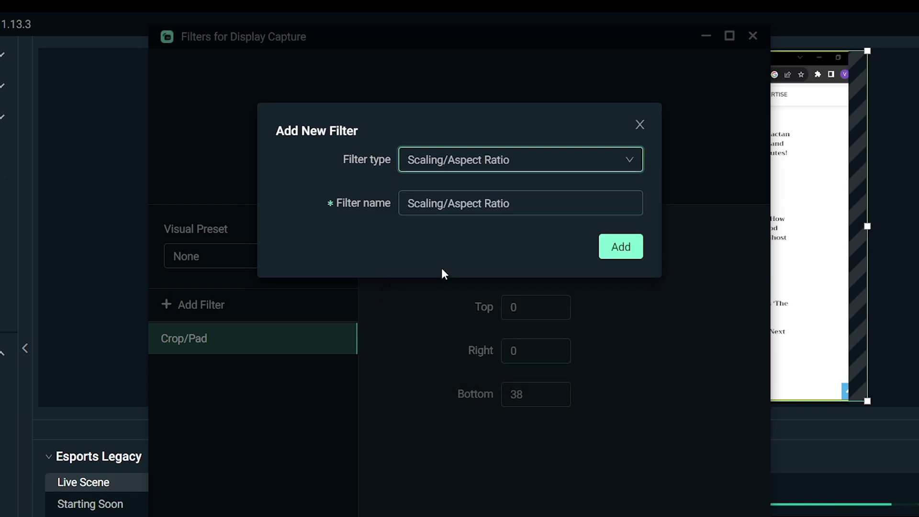
left_click(622, 244)
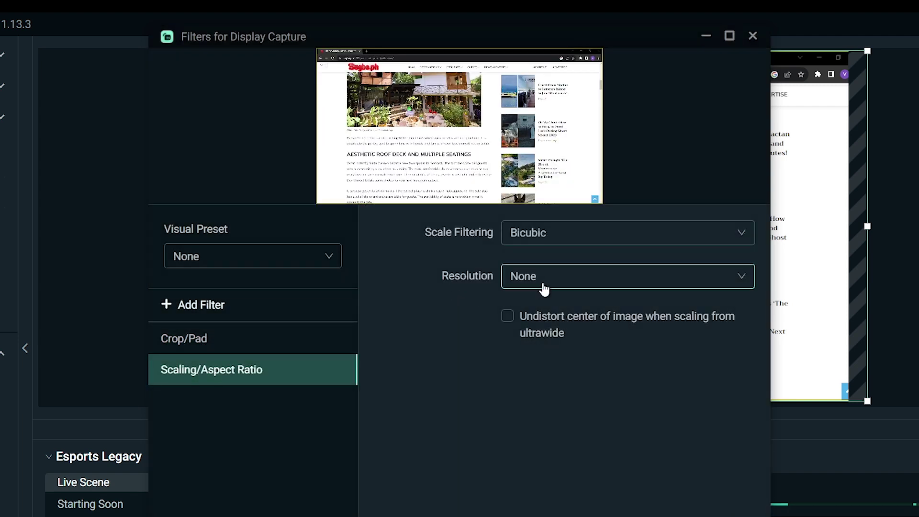
- Set the filter's resolution to 640x360 and its scale filtering to Point
left_click(545, 288)
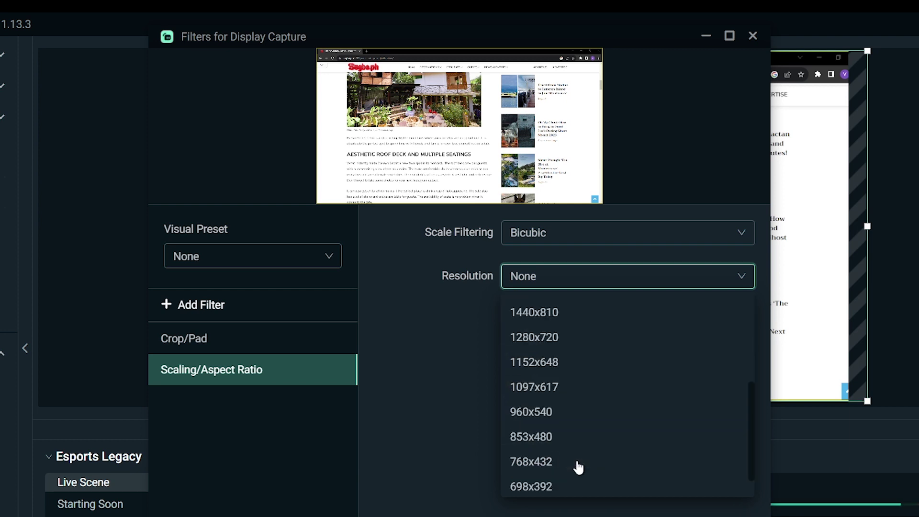
scroll(579, 468, "down", 3)
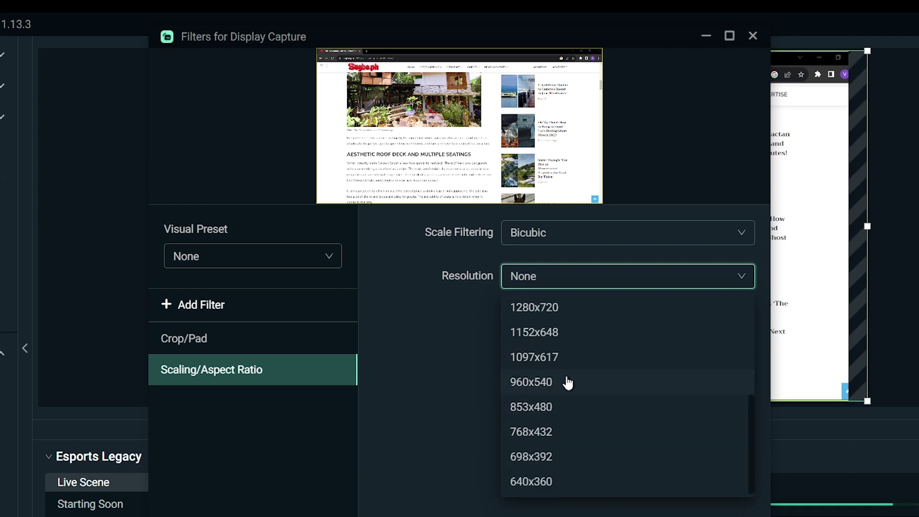
left_click(539, 483)
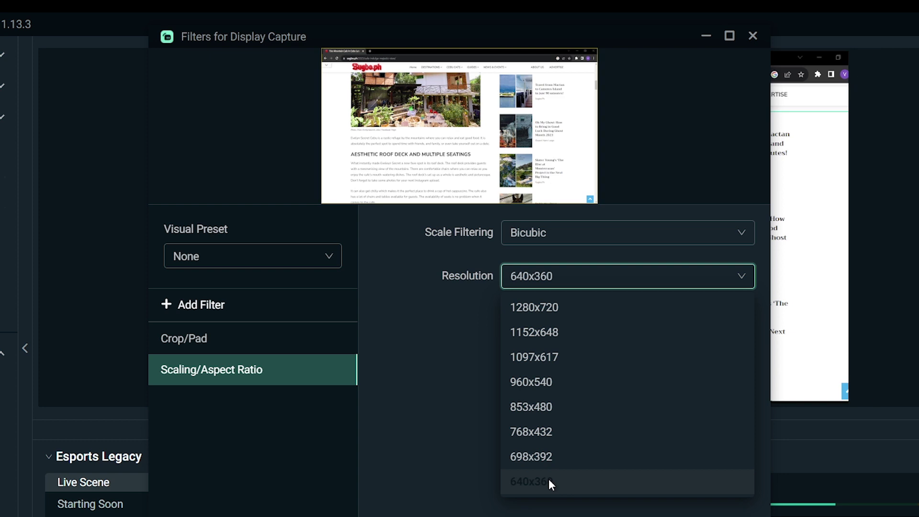
left_click(552, 238)
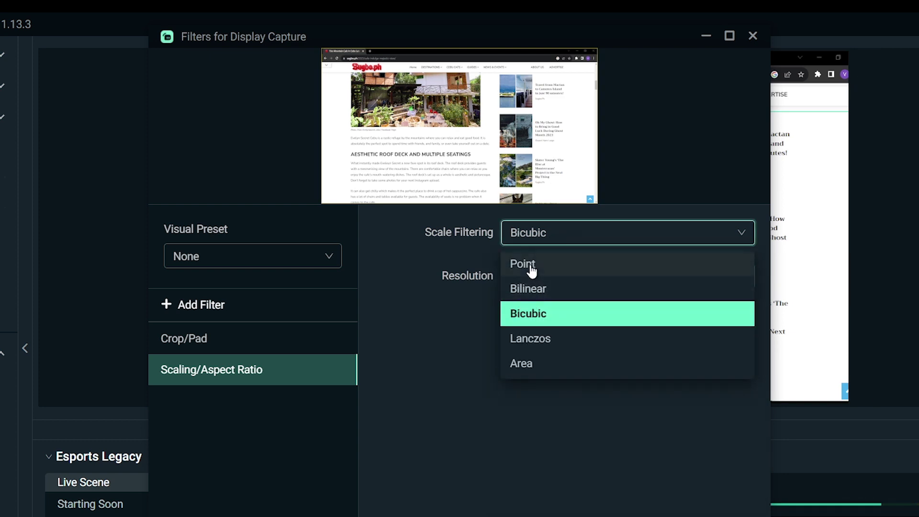
left_click(531, 268)
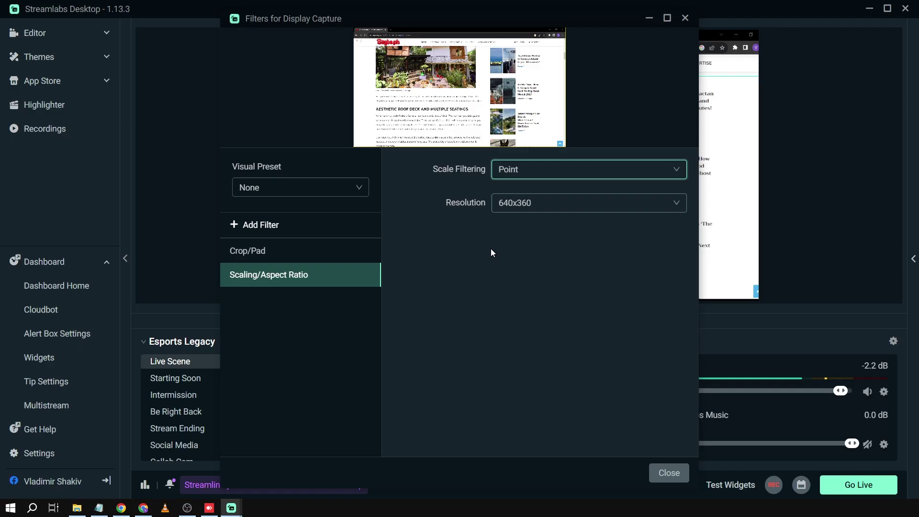
left_click(669, 474)
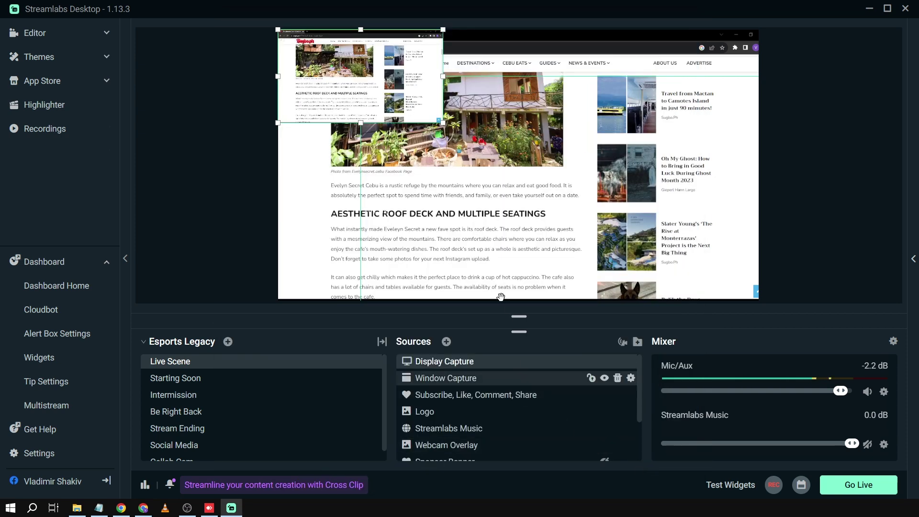
- Set the scaled Display Capture's transform size to 1978 × 1073 so it fills the canvas
right_click(592, 361)
mouse_move(630, 283)
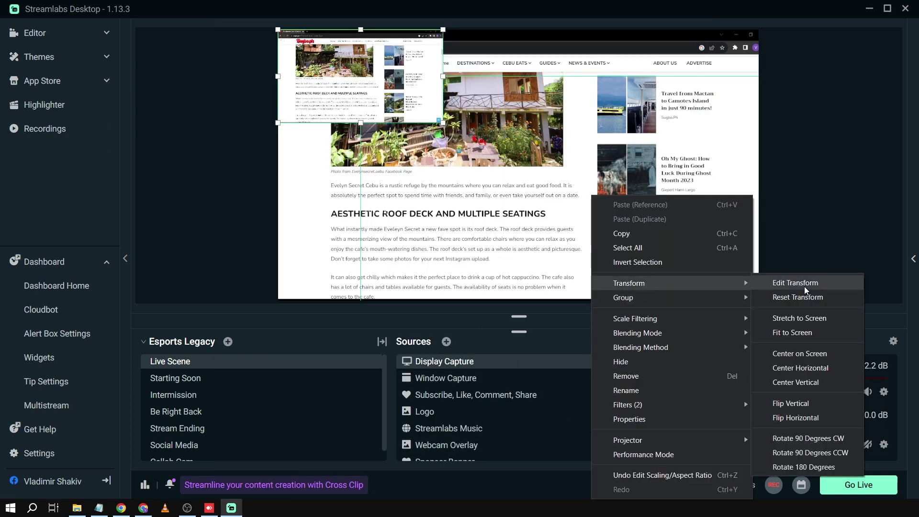
left_click(804, 285)
type("1978")
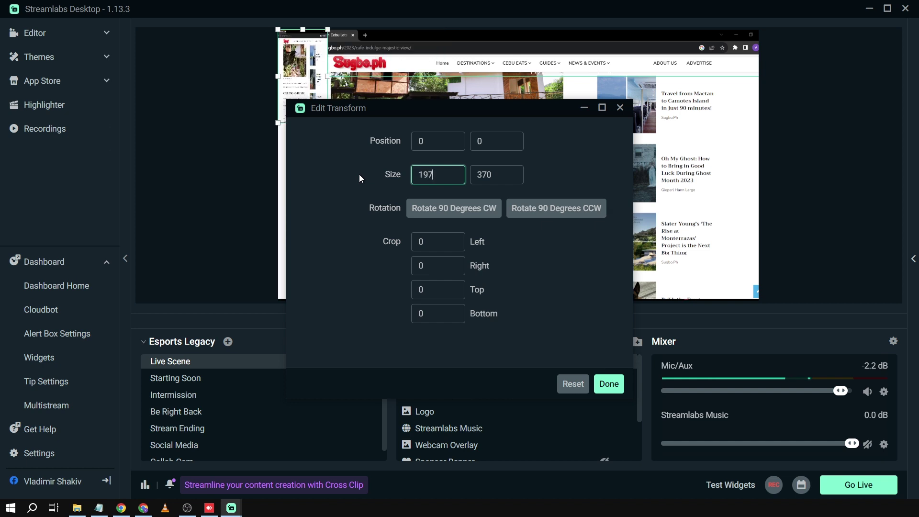
key("Tab")
type("1073")
left_click(618, 382)
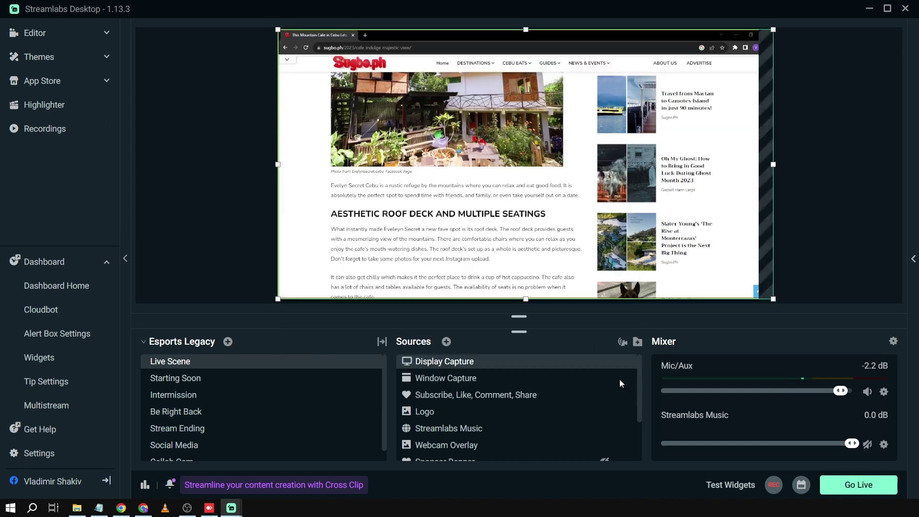
- Set the Display Capture's scale filtering to Point
right_click(498, 366)
mouse_move(610, 178)
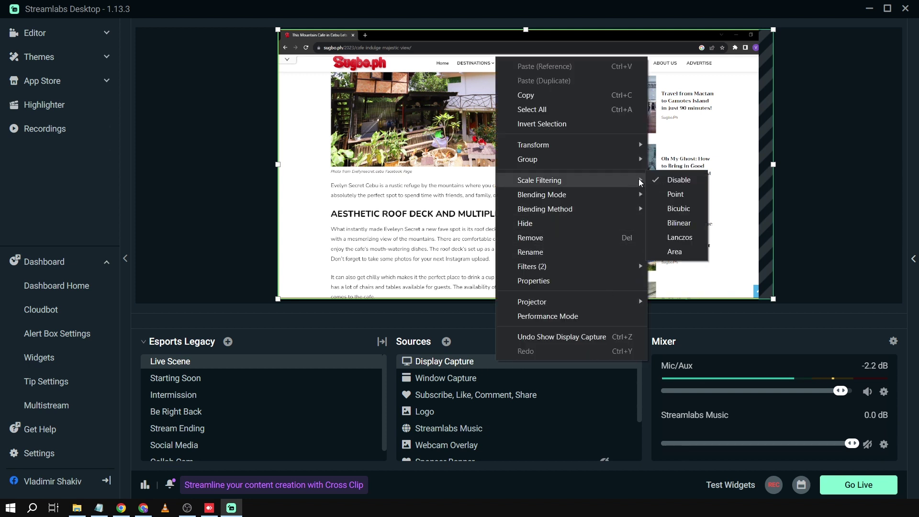
left_click(675, 194)
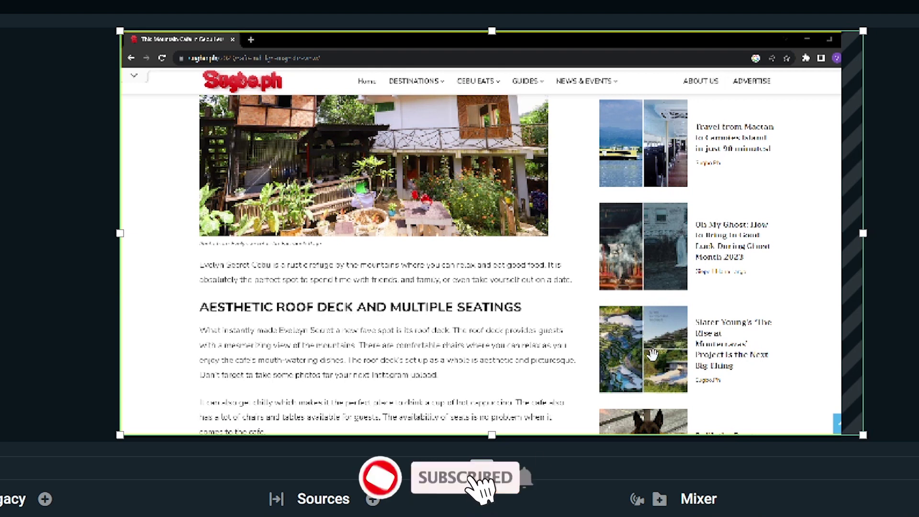
- Crop the capture from right, left, top and bottom down to the roof-deck text block
left_click_drag(865, 236, 587, 234)
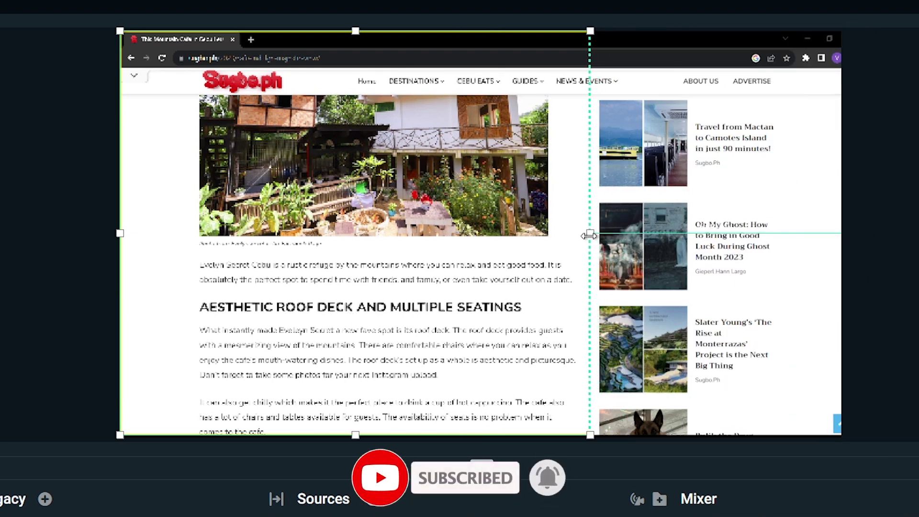
left_click_drag(120, 233, 190, 239)
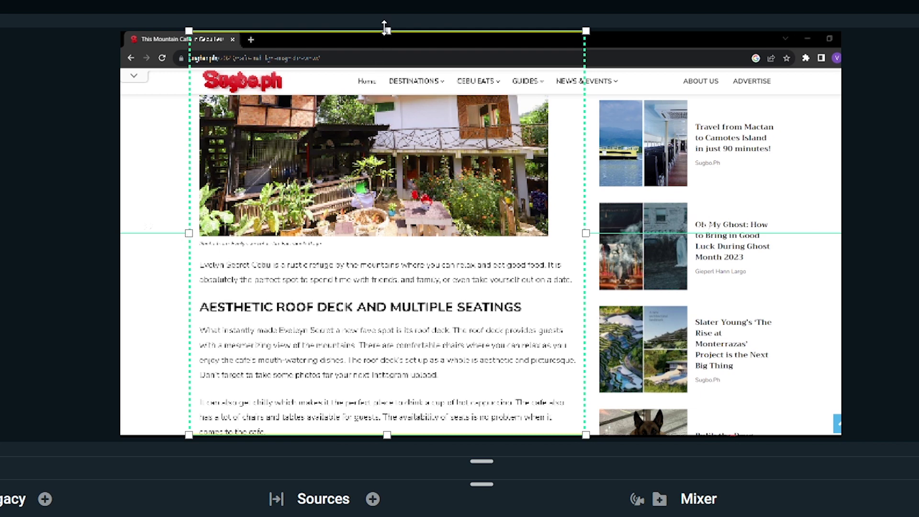
left_click_drag(386, 29, 387, 291)
left_click_drag(387, 434, 391, 389)
left_click(33, 338)
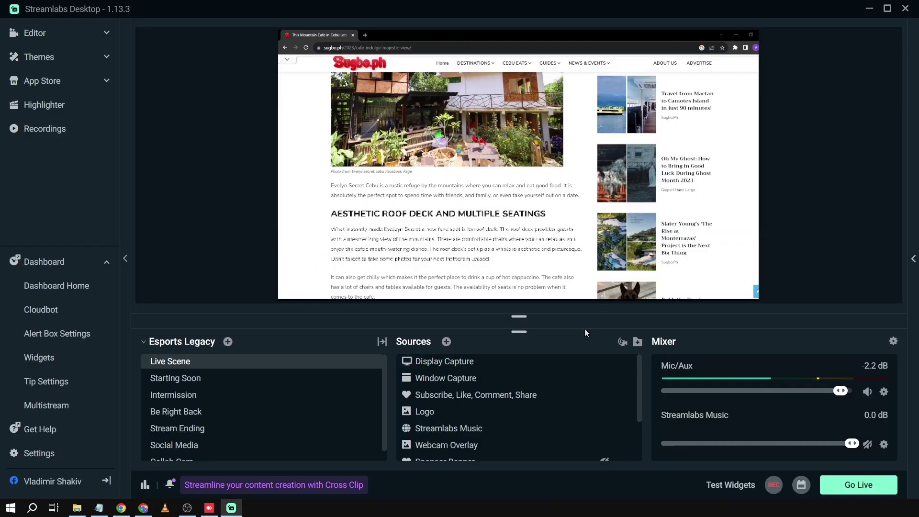
- Make the preview taller, then hide and reshow the Display Capture to compare the pixelation
left_click_drag(556, 373, 550, 386)
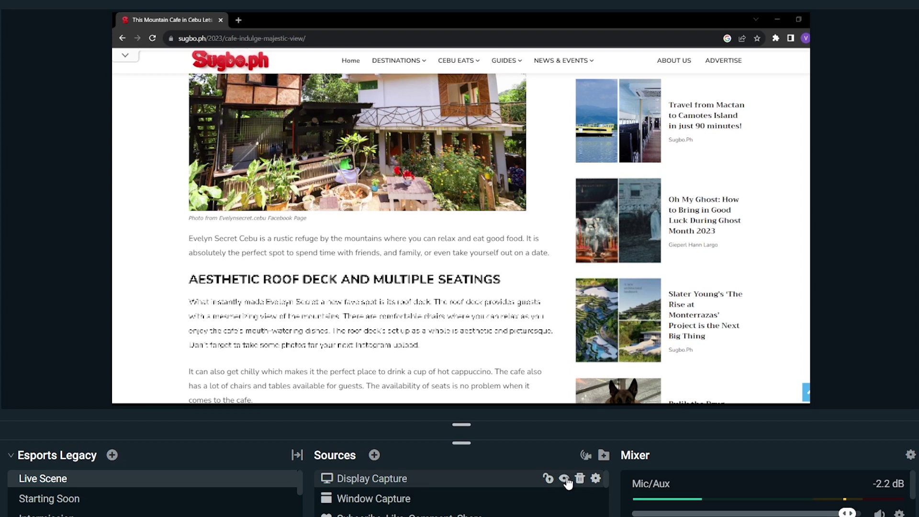
left_click(565, 479)
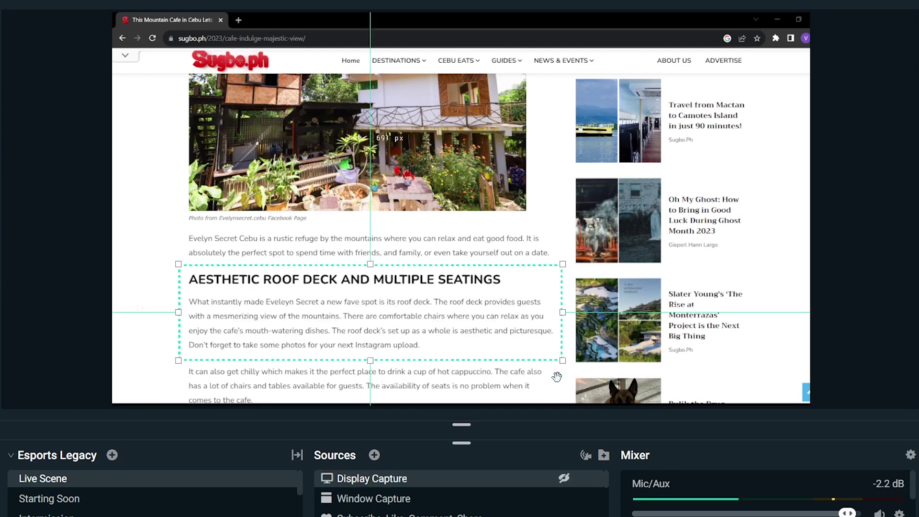
left_click(563, 482)
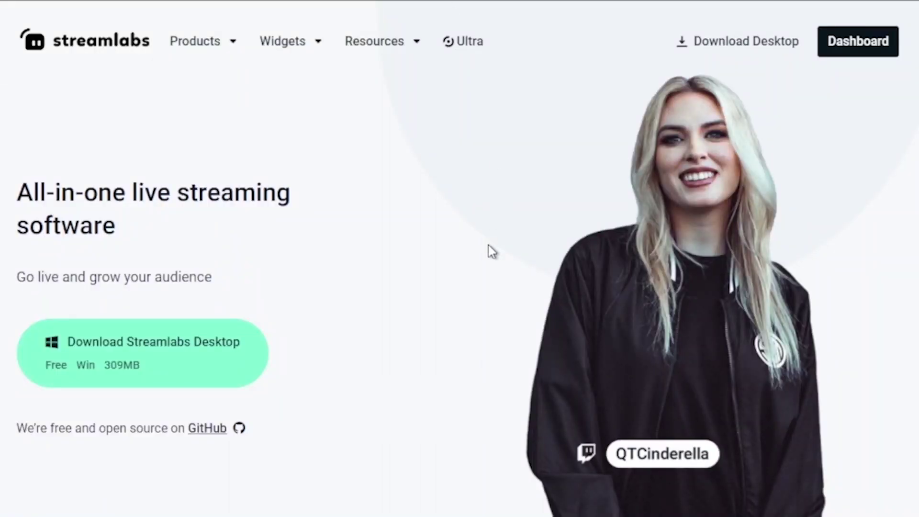
- Browse the Streamlabs Ultra page, then explore the Video Editor product page
left_click(466, 42)
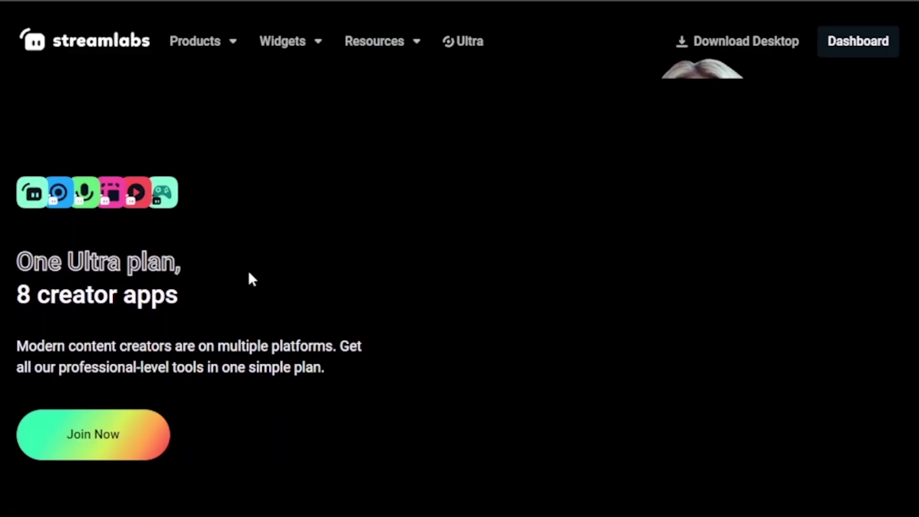
scroll(252, 268, "down", 15)
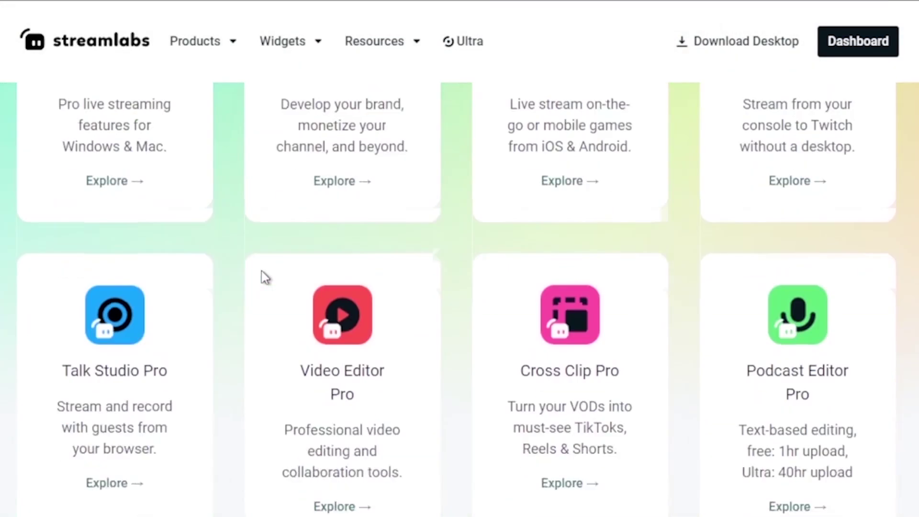
scroll(262, 273, "down", 1)
left_click(344, 474)
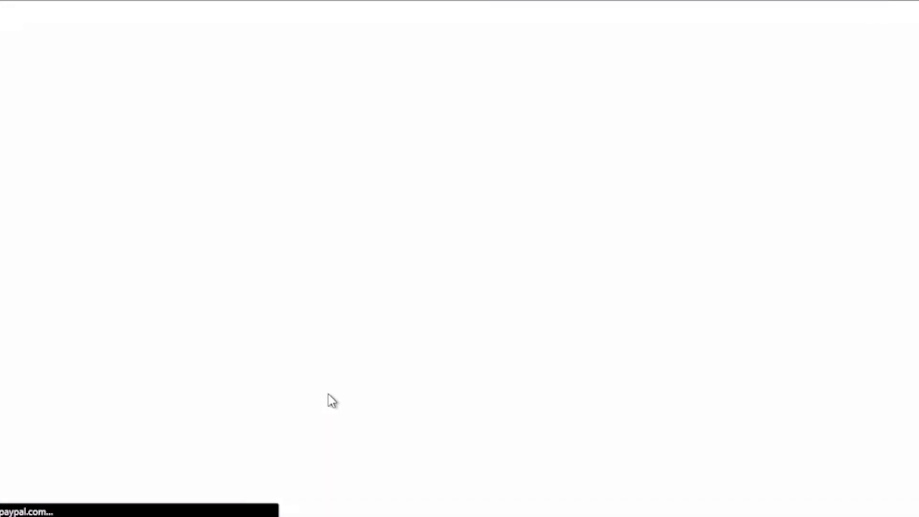
scroll(329, 396, "down", 7)
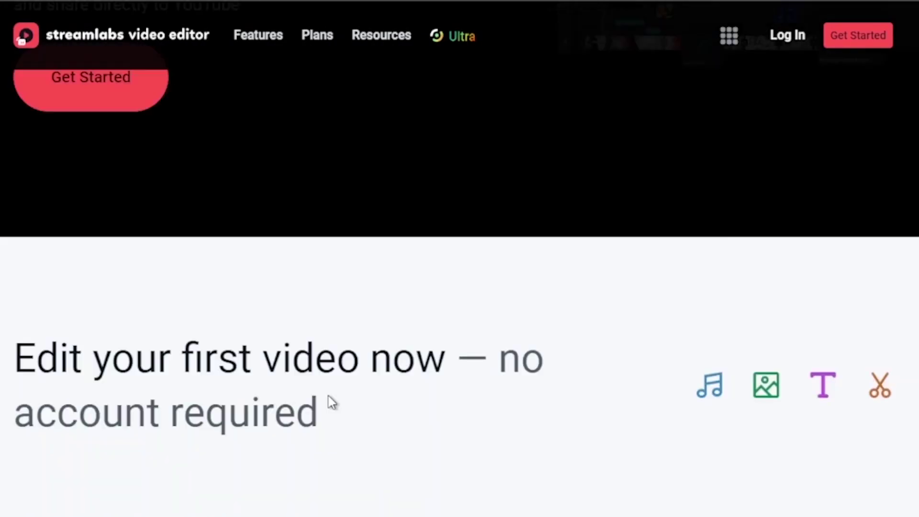
scroll(328, 395, "down", 4)
scroll(346, 392, "down", 15)
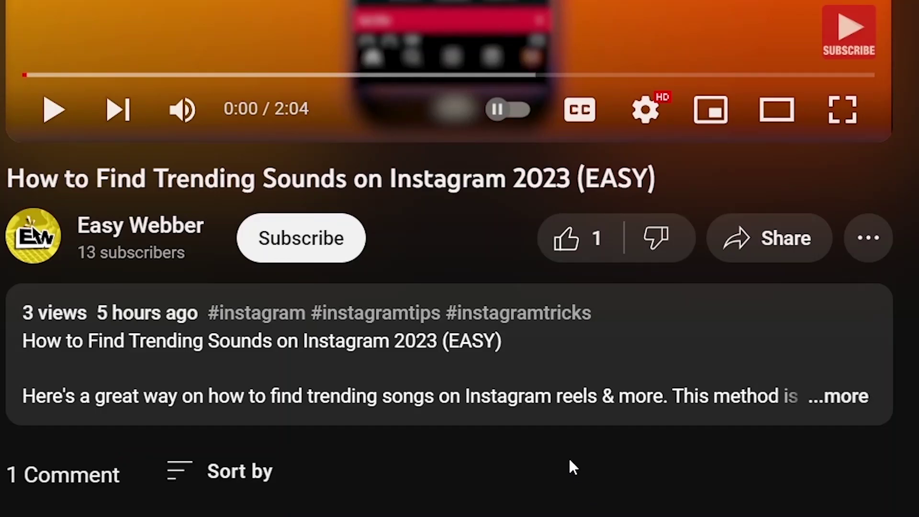
- Subscribe to the tutorial video's YouTube channel with notifications set to All
left_click(287, 223)
left_click(415, 257)
left_click(346, 303)
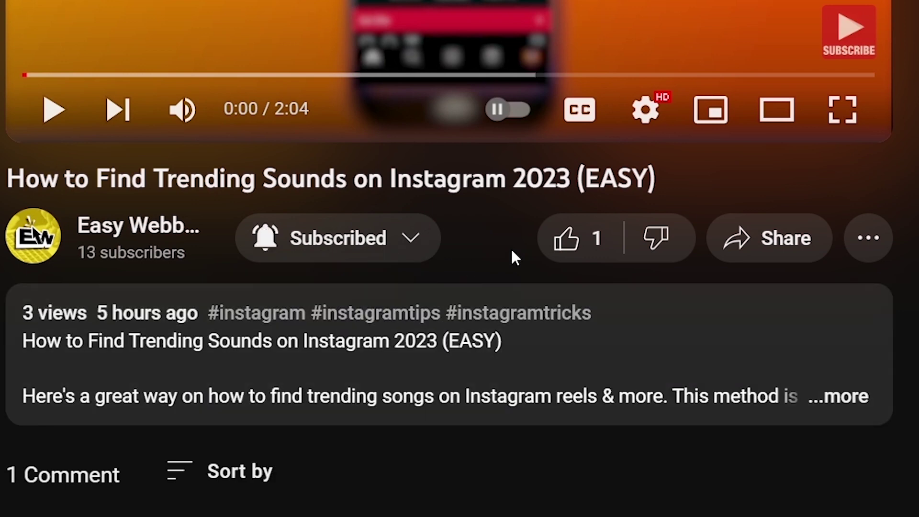